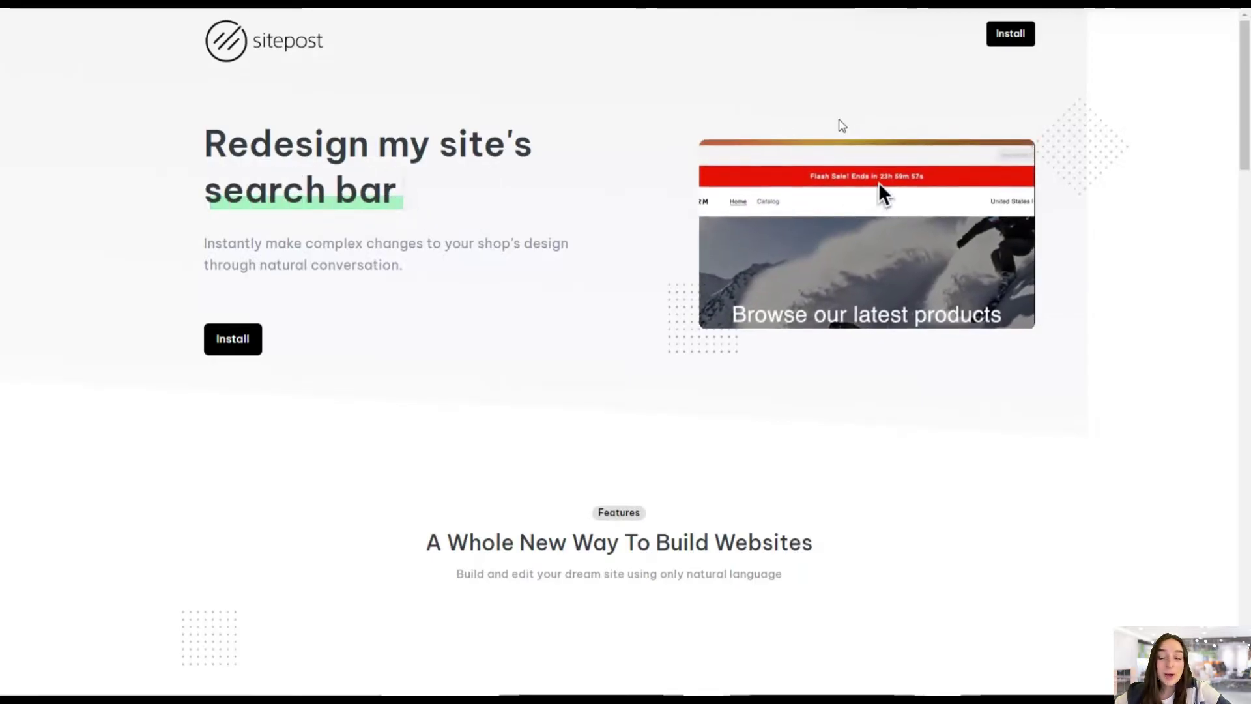
Scroll to the Features section and expand the Edit Via Chat description.
{"action": "scroll", "coordinate": [840, 127], "scroll_direction": "down", "scroll_amount": 4}
{"action": "scroll", "coordinate": [759, 290], "scroll_direction": "down", "scroll_amount": 3}
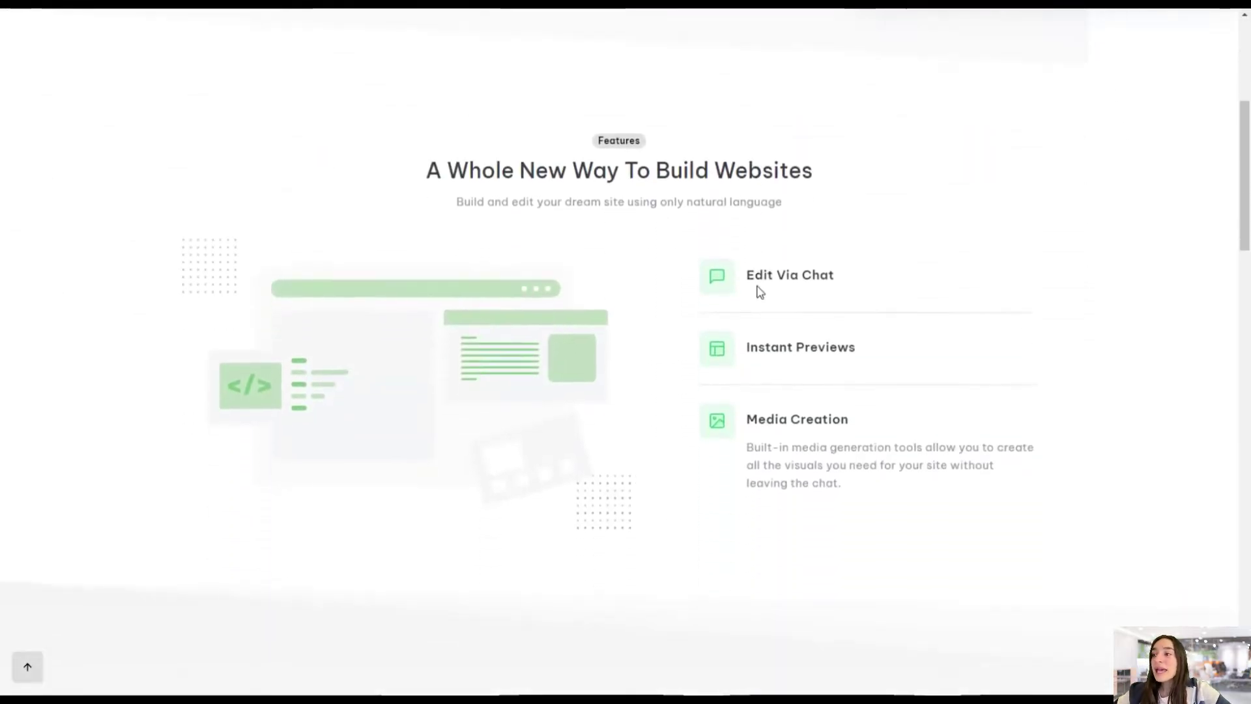
{"action": "left_click", "coordinate": [806, 289]}
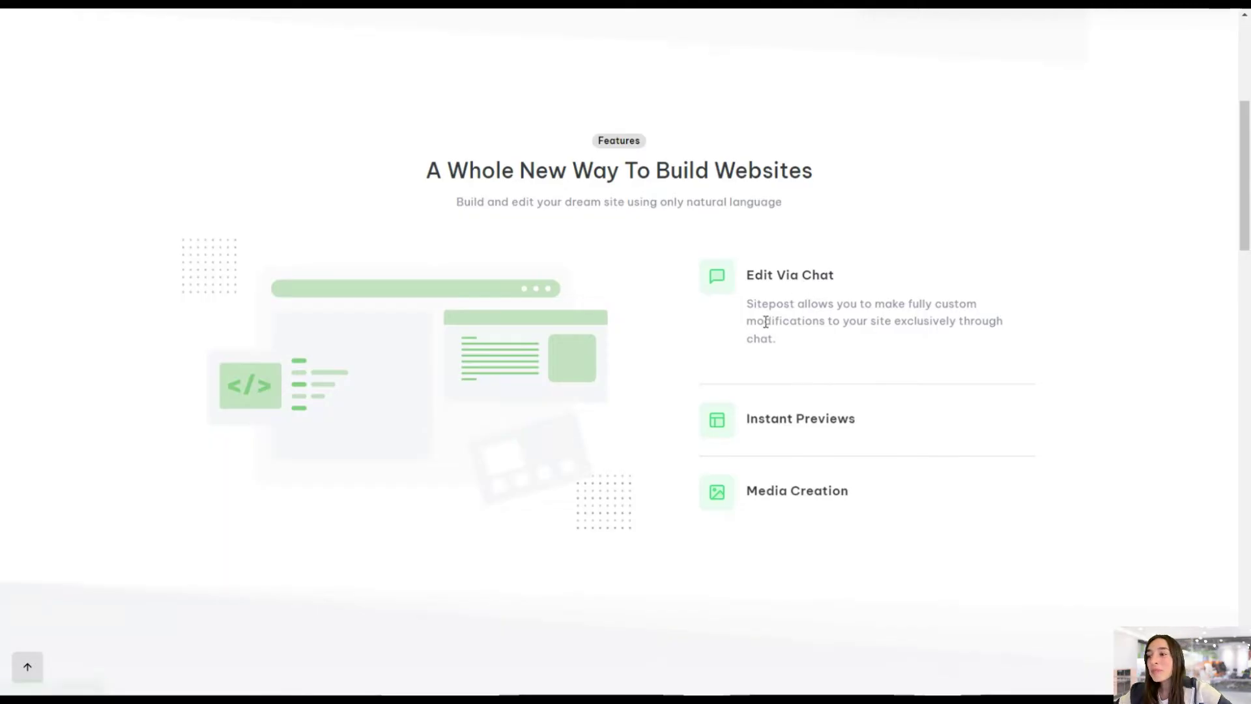
Expand the Instant Previews and Media Creation descriptions, then scroll back to the top banner.
{"action": "scroll", "coordinate": [781, 319], "scroll_direction": "down", "scroll_amount": 1}
{"action": "left_click", "coordinate": [780, 343]}
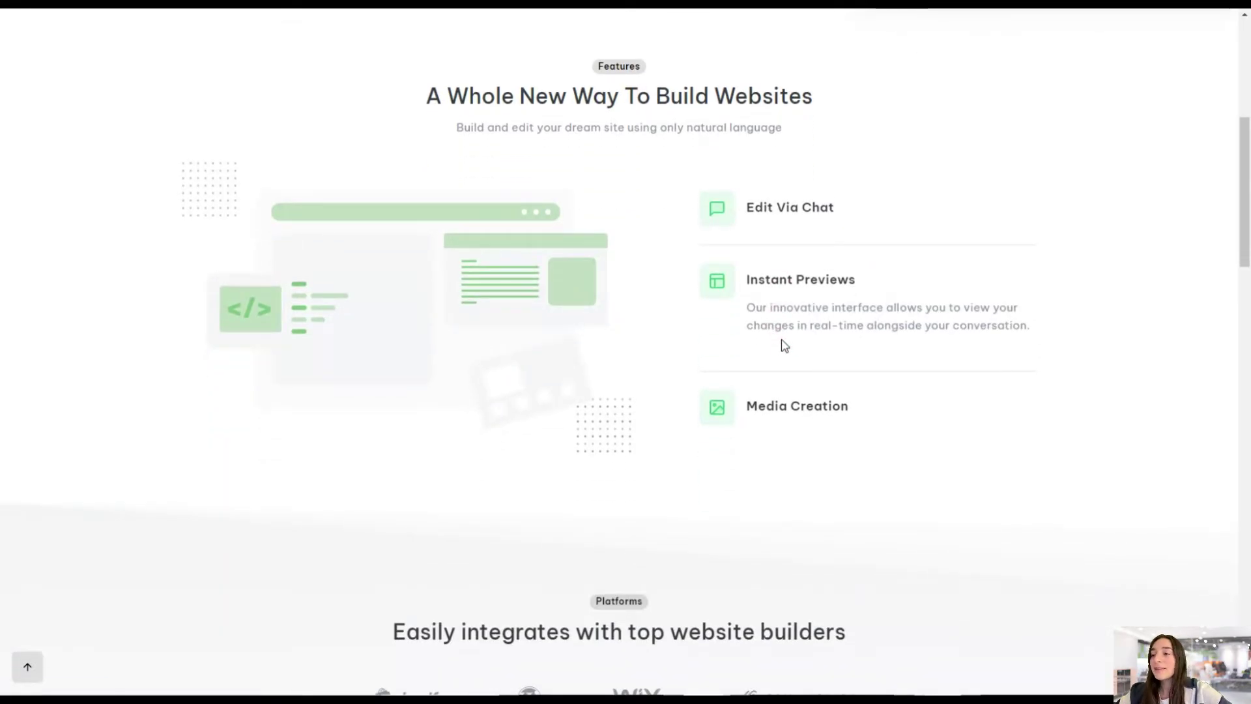
{"action": "scroll", "coordinate": [784, 345], "scroll_direction": "down", "scroll_amount": 1}
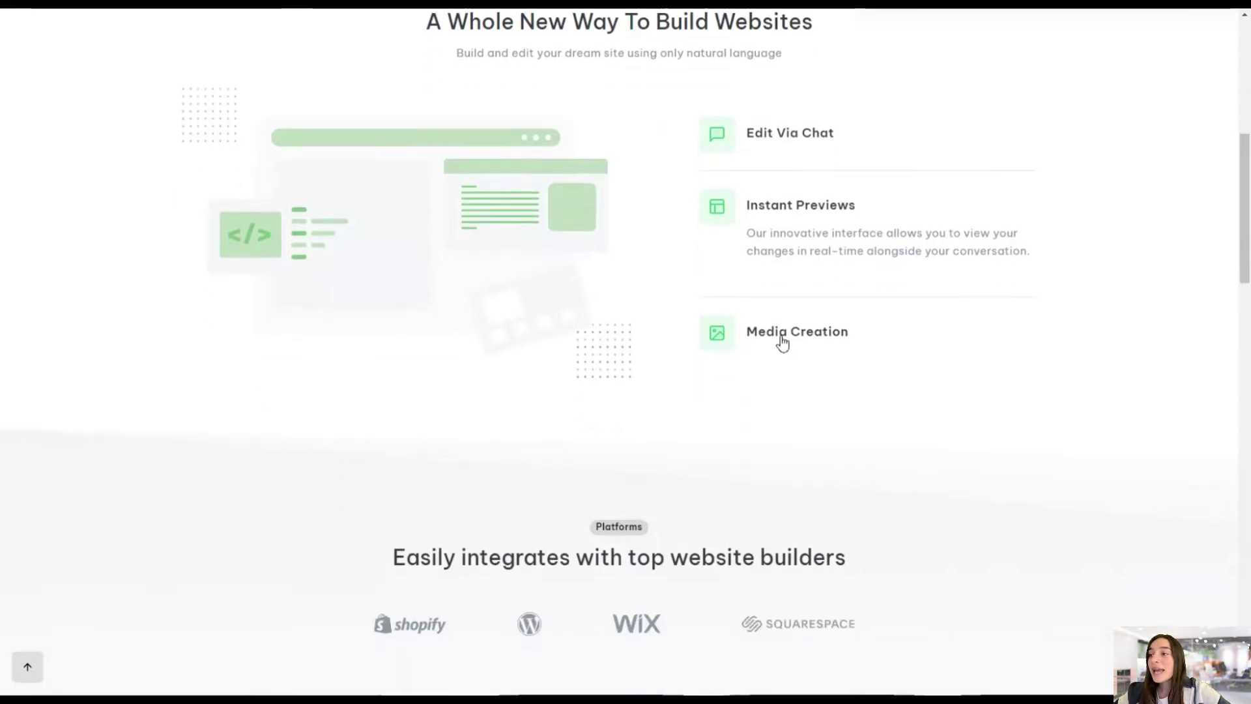
{"action": "left_click", "coordinate": [831, 272]}
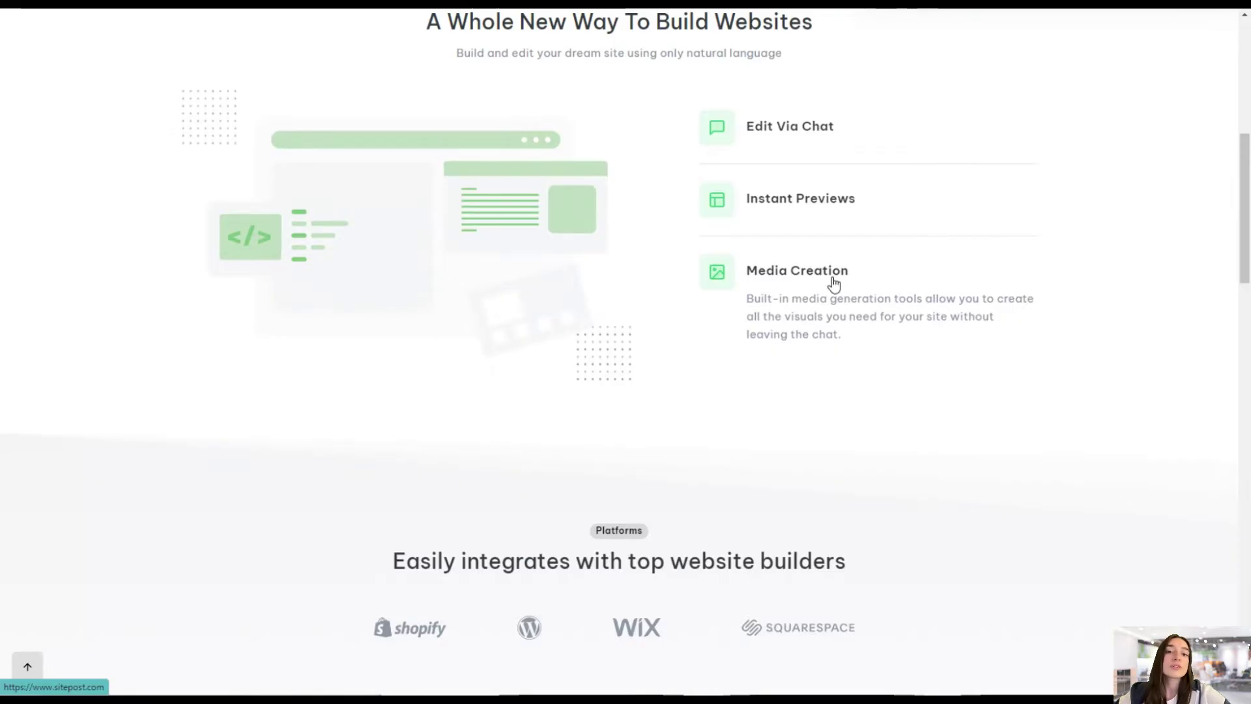
{"action": "scroll", "coordinate": [769, 395], "scroll_direction": "down", "scroll_amount": 3}
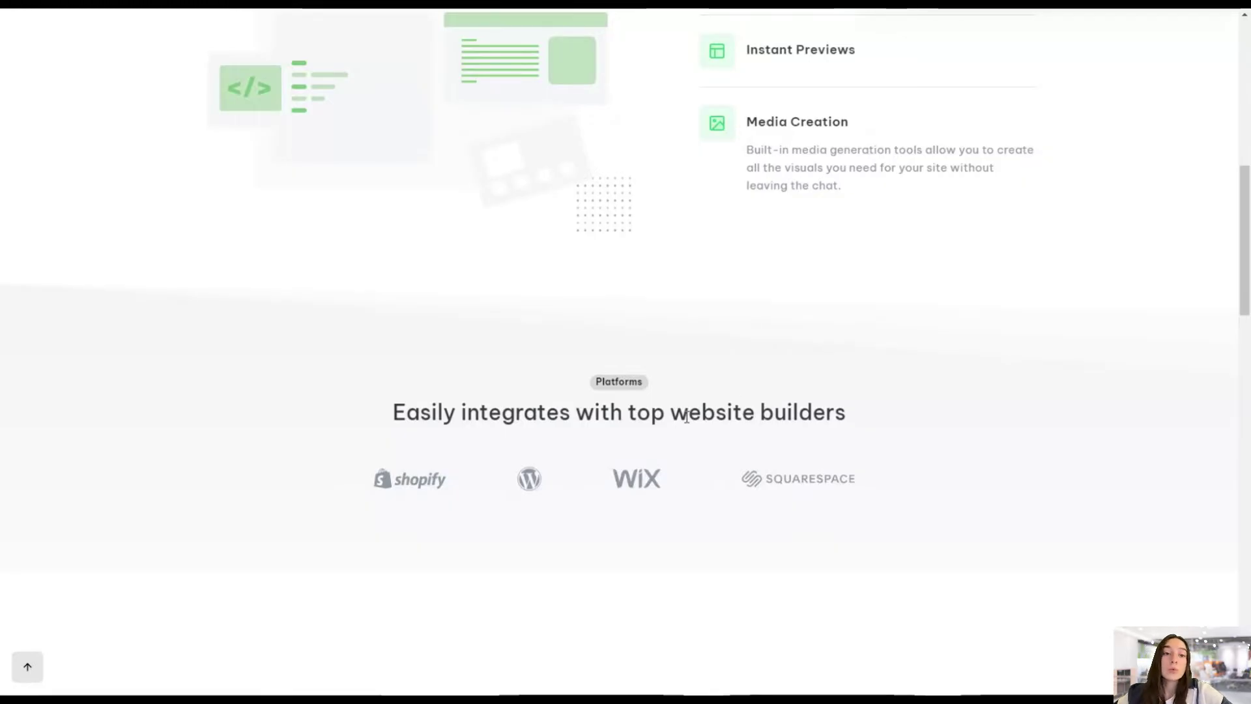
{"action": "scroll", "coordinate": [686, 416], "scroll_direction": "up", "scroll_amount": 10}
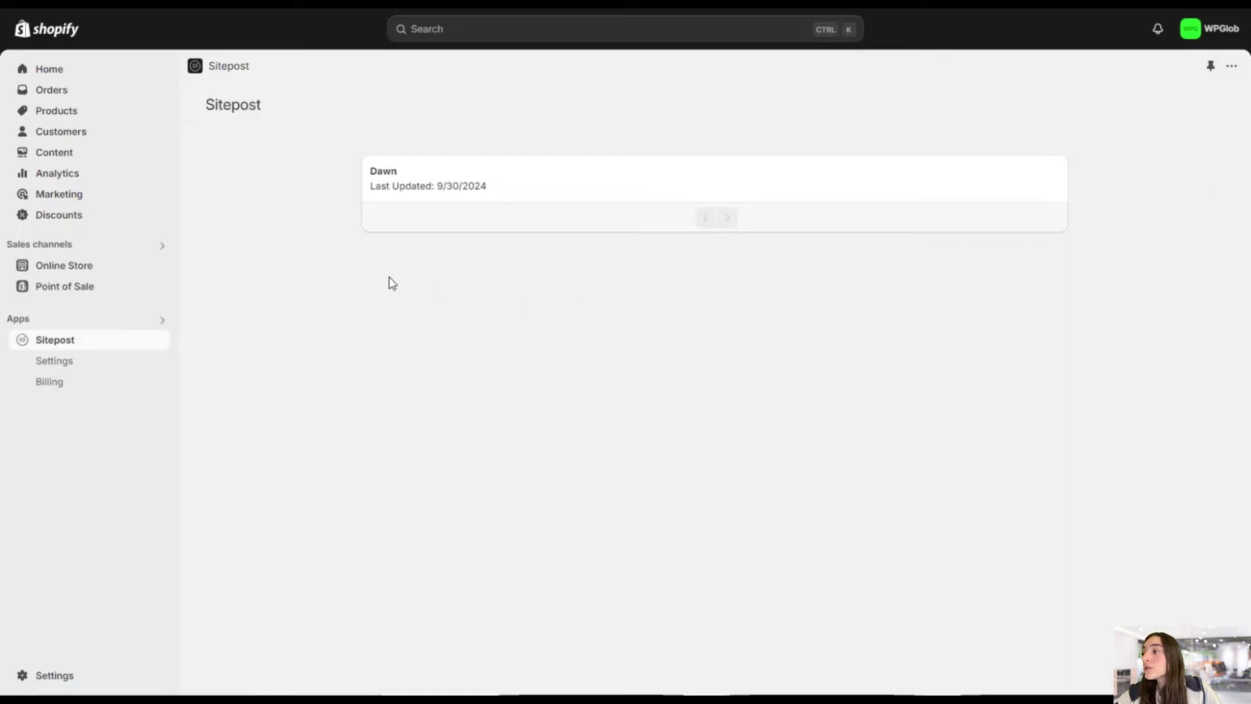
Go to the Online Store themes page from the Shopify admin sidebar.
{"action": "left_click", "coordinate": [76, 269]}
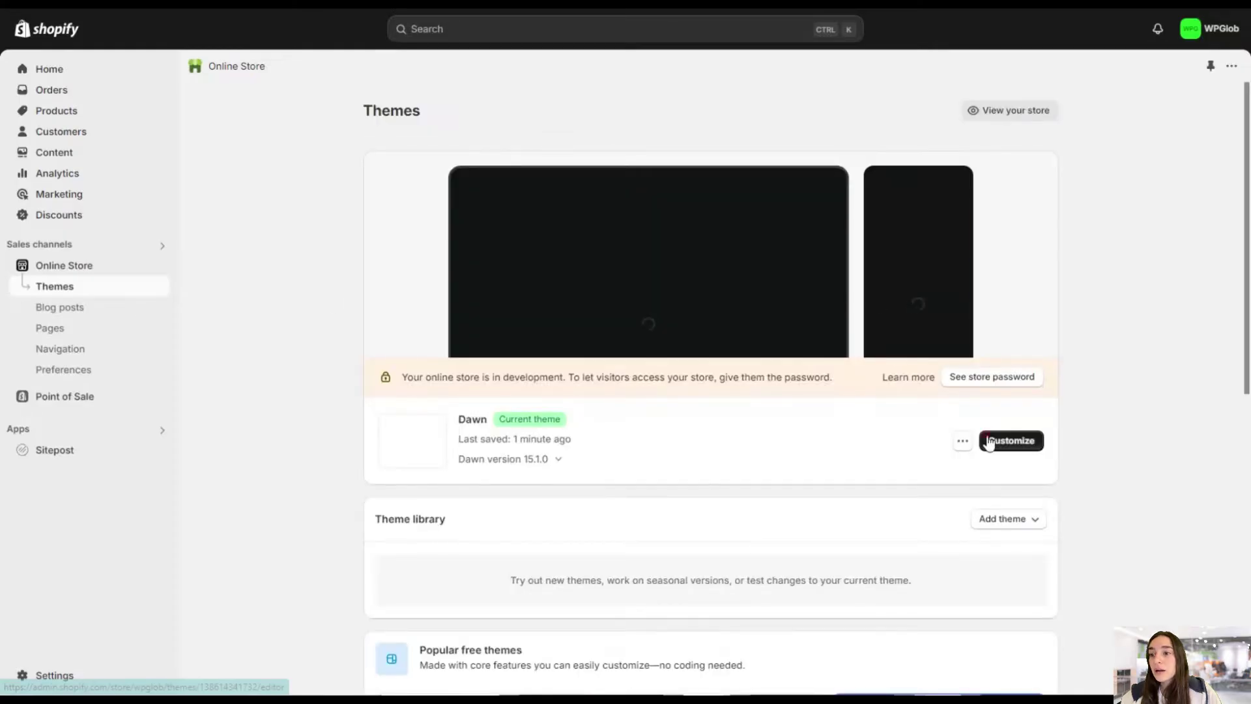
Open Dawn in the theme editor, confirm the AI Editor app embed is on, and exit.
{"action": "left_click", "coordinate": [989, 441]}
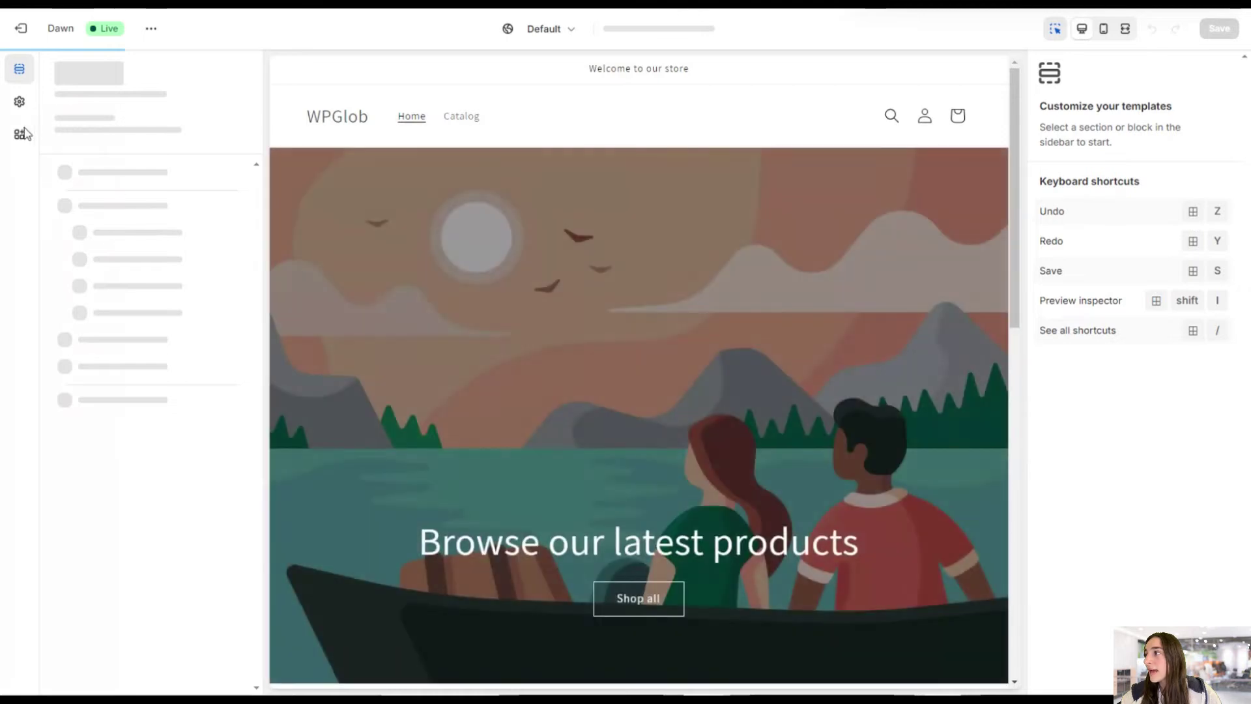
{"action": "left_click", "coordinate": [22, 134]}
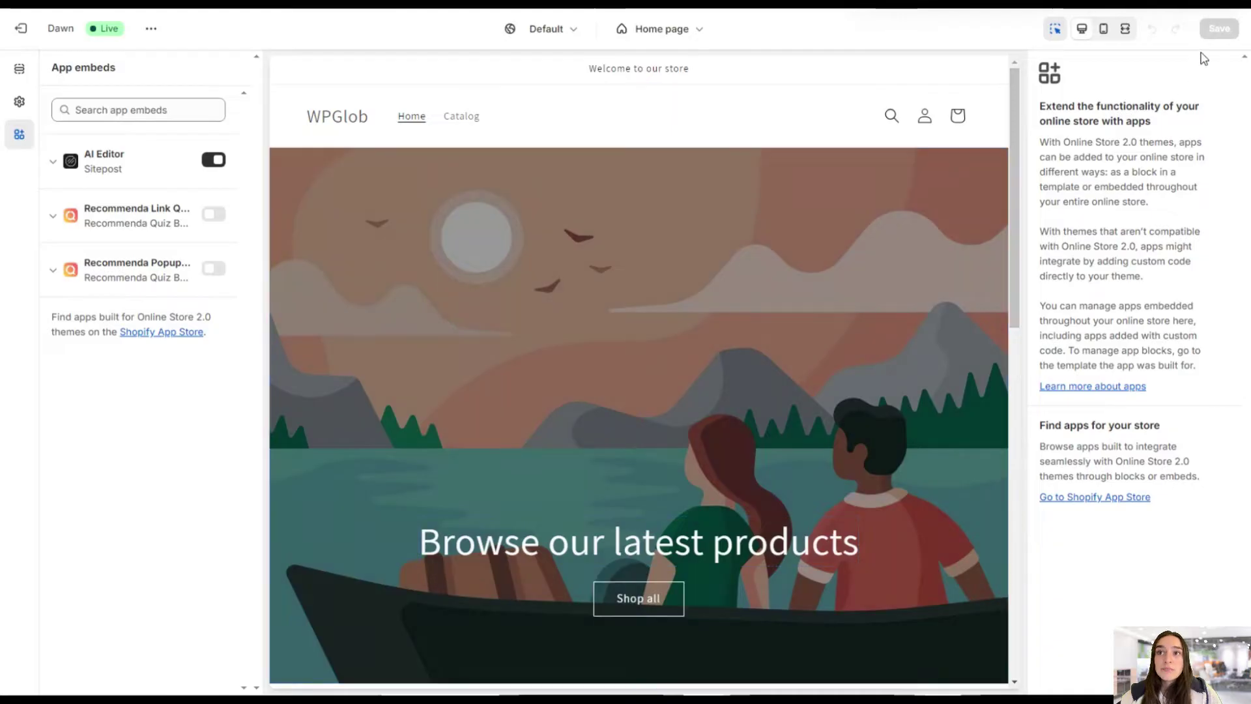
{"action": "left_click", "coordinate": [23, 30]}
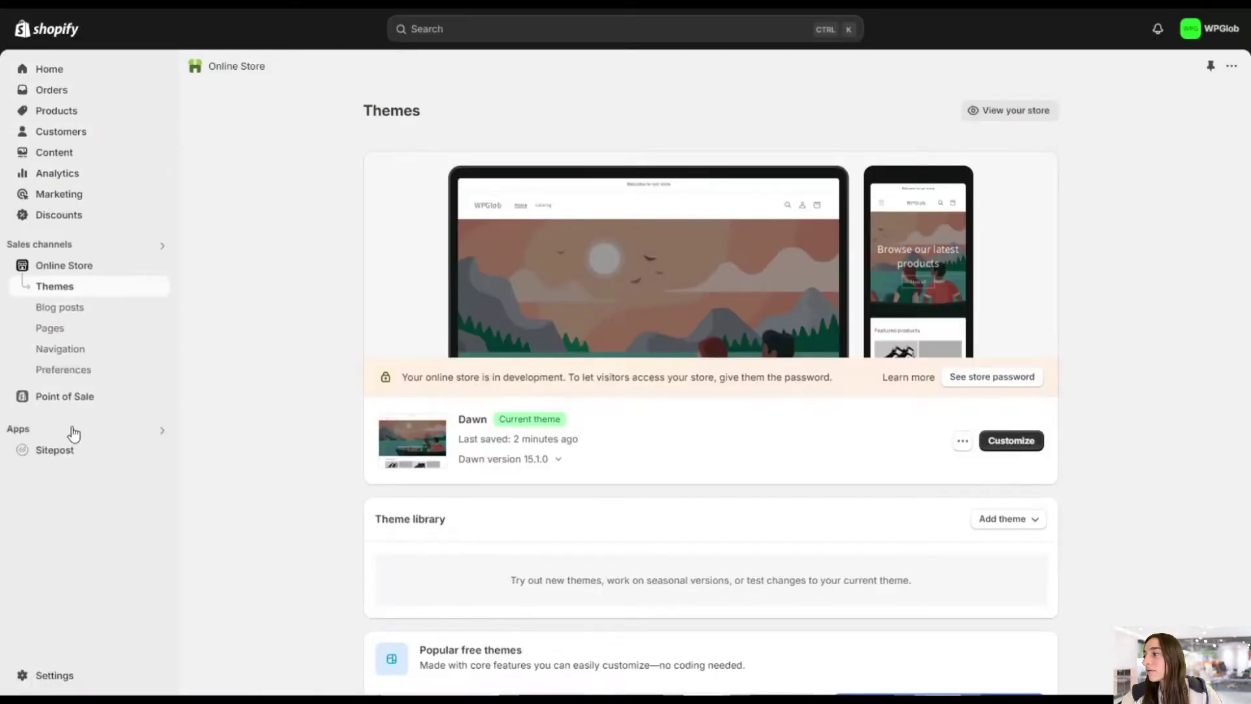
Open Sitepost and load the Dawn theme into the AI chat editor.
{"action": "left_click", "coordinate": [61, 448]}
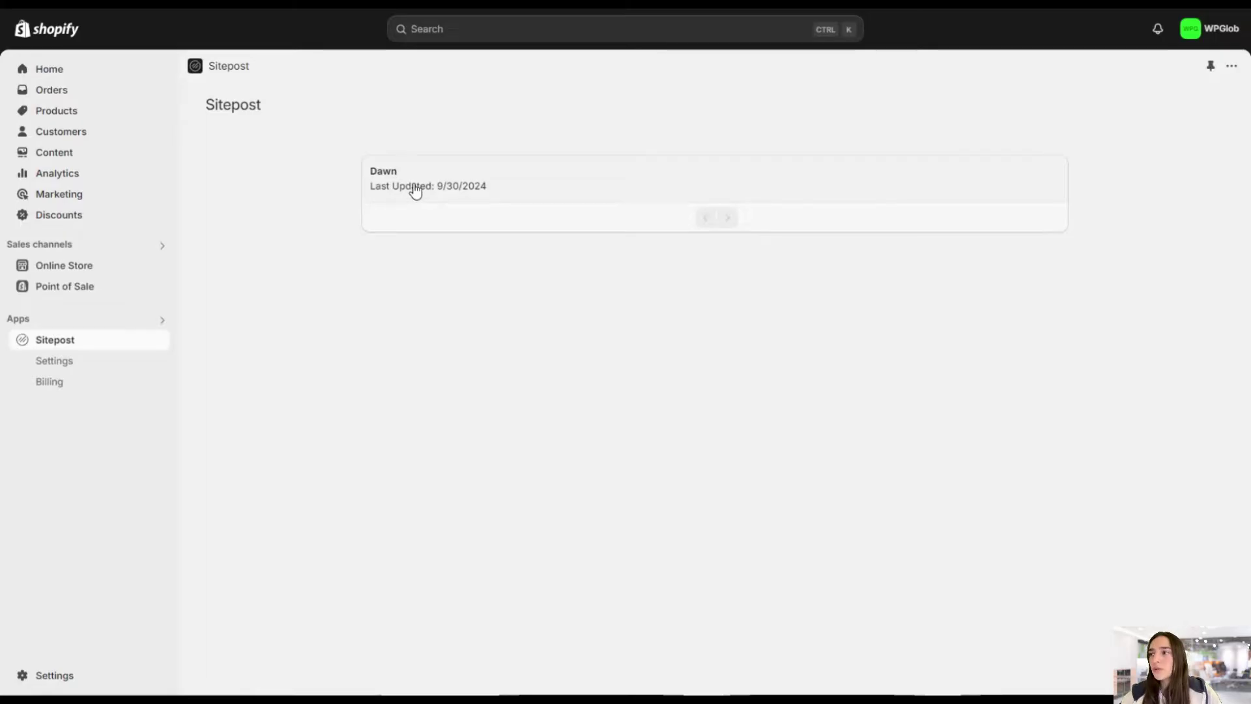
{"action": "left_click", "coordinate": [405, 173]}
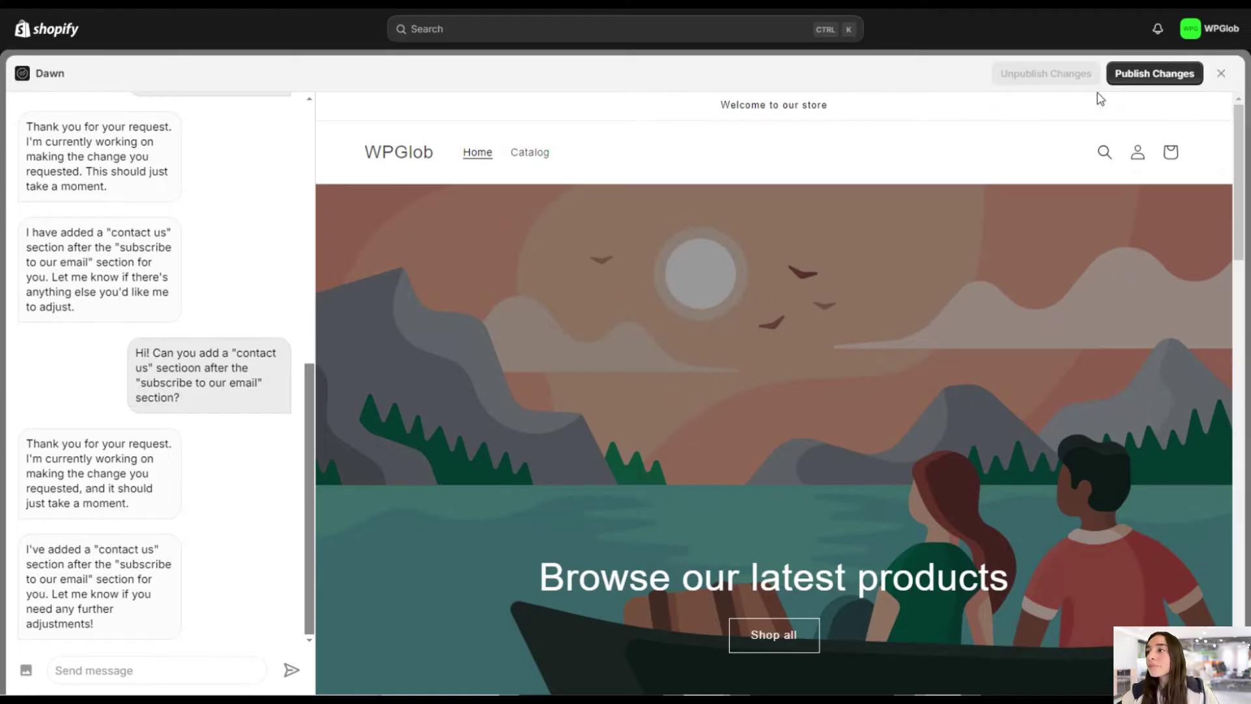
Paste and send a request for a Contact Us section after Subscribe to our emails.
{"action": "scroll", "coordinate": [413, 252], "scroll_direction": "down", "scroll_amount": 2}
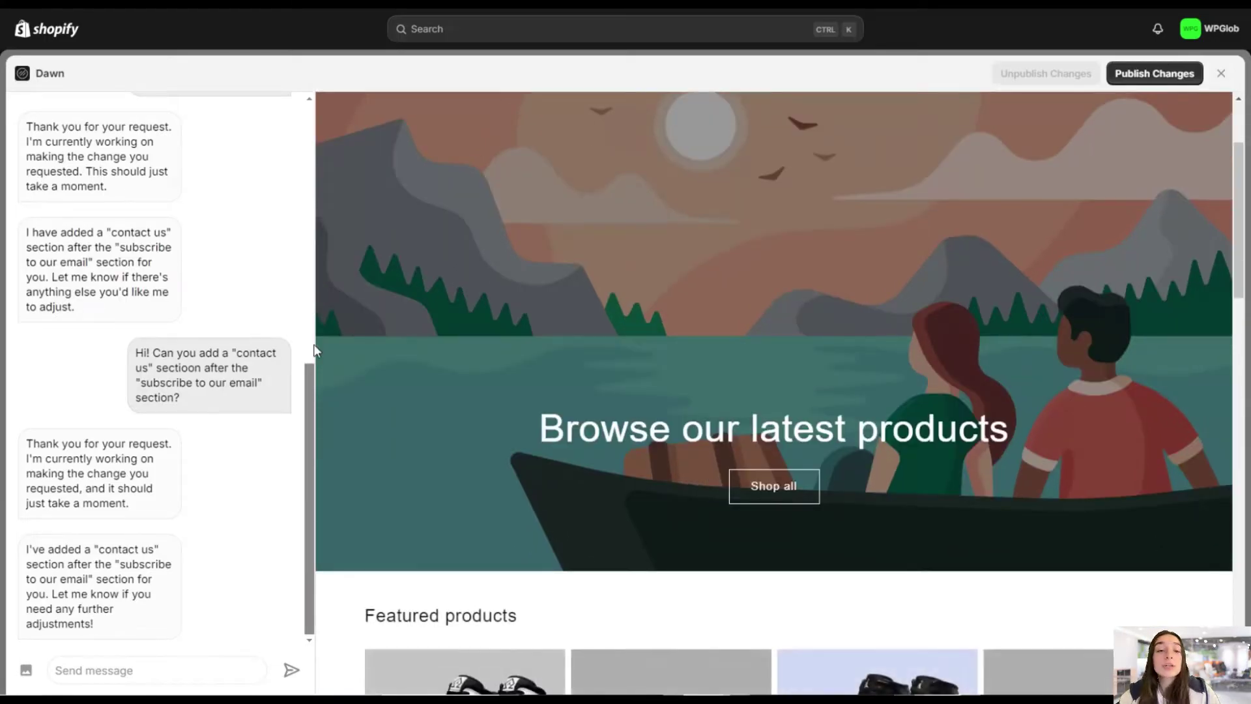
{"action": "scroll", "coordinate": [376, 448], "scroll_direction": "up", "scroll_amount": 3}
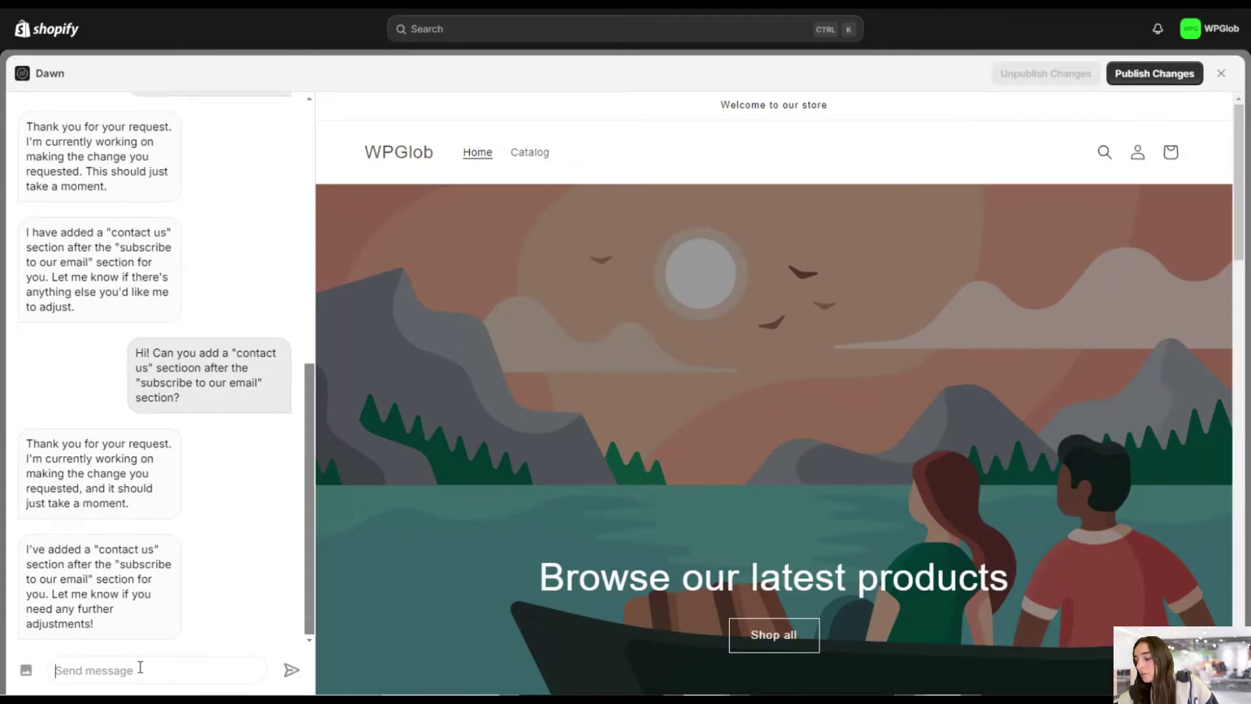
{"action": "type", "text": "Hi! Can you add a \"contact us\" sectioon after the \"subscribe to our email\" section?"}
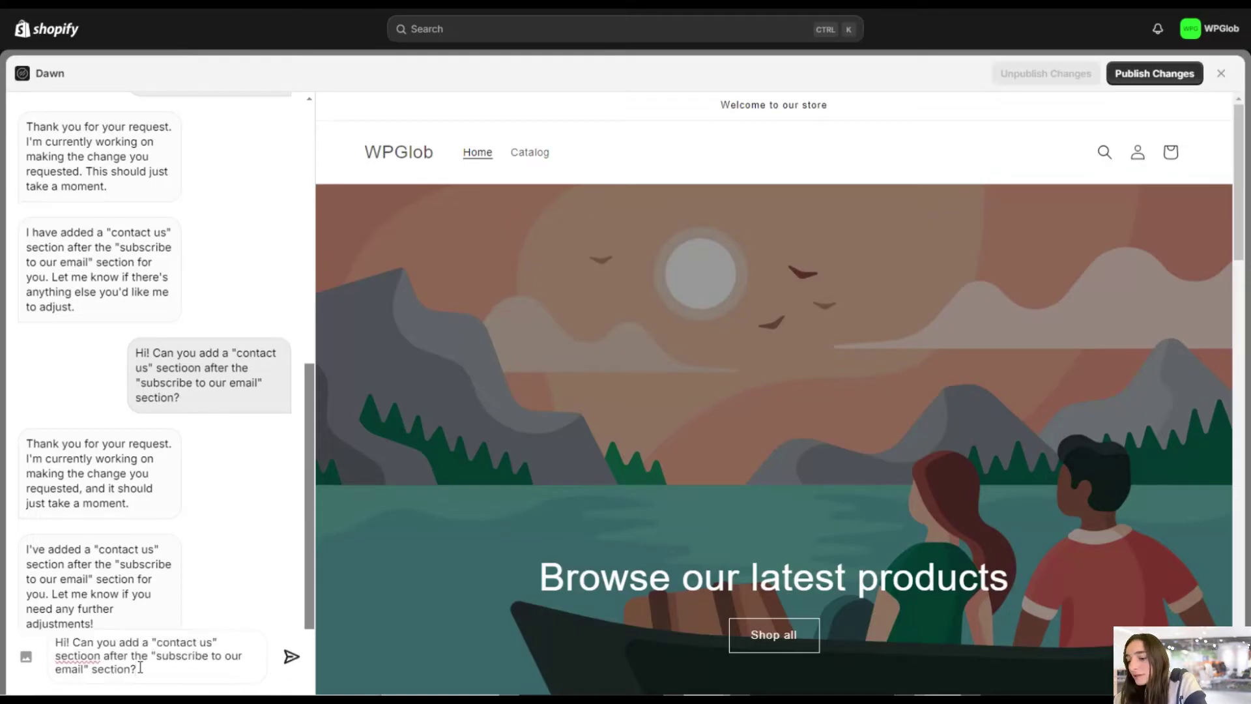
{"action": "key", "text": "Return"}
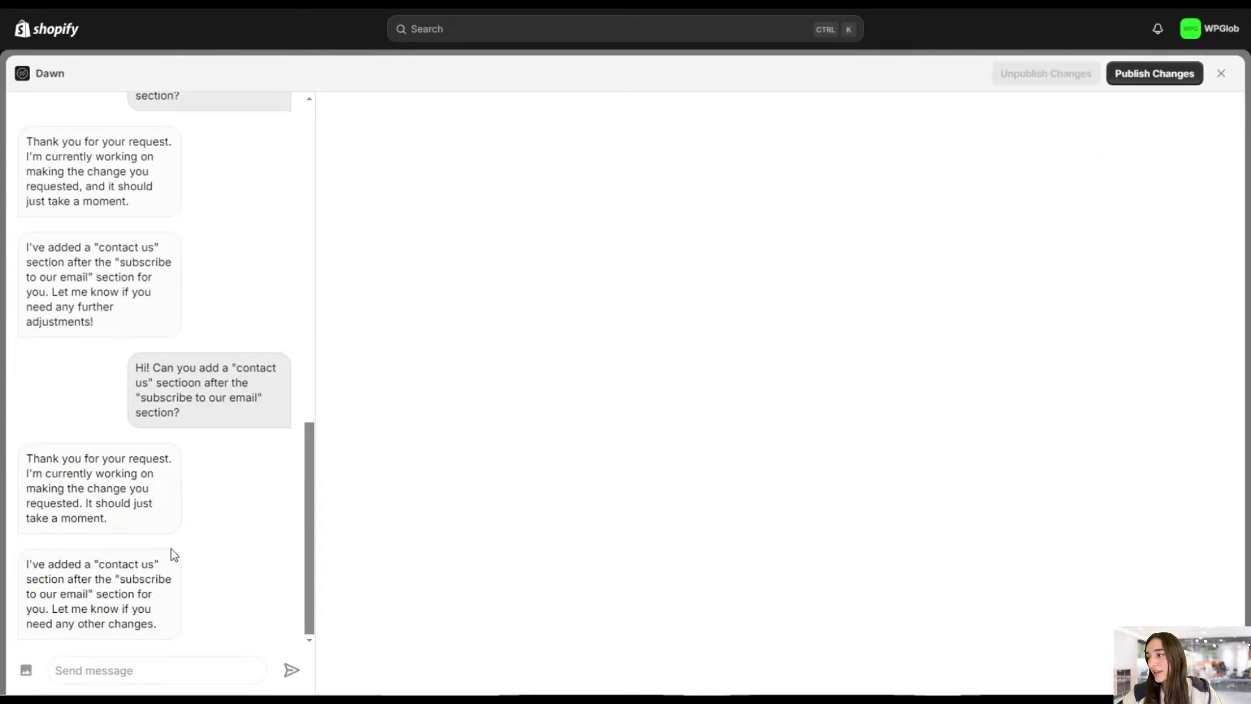
Scroll to the new form and try its Name, Email and Message fields.
{"action": "scroll", "coordinate": [519, 470], "scroll_direction": "down", "scroll_amount": 10}
{"action": "scroll", "coordinate": [511, 450], "scroll_direction": "down", "scroll_amount": 5}
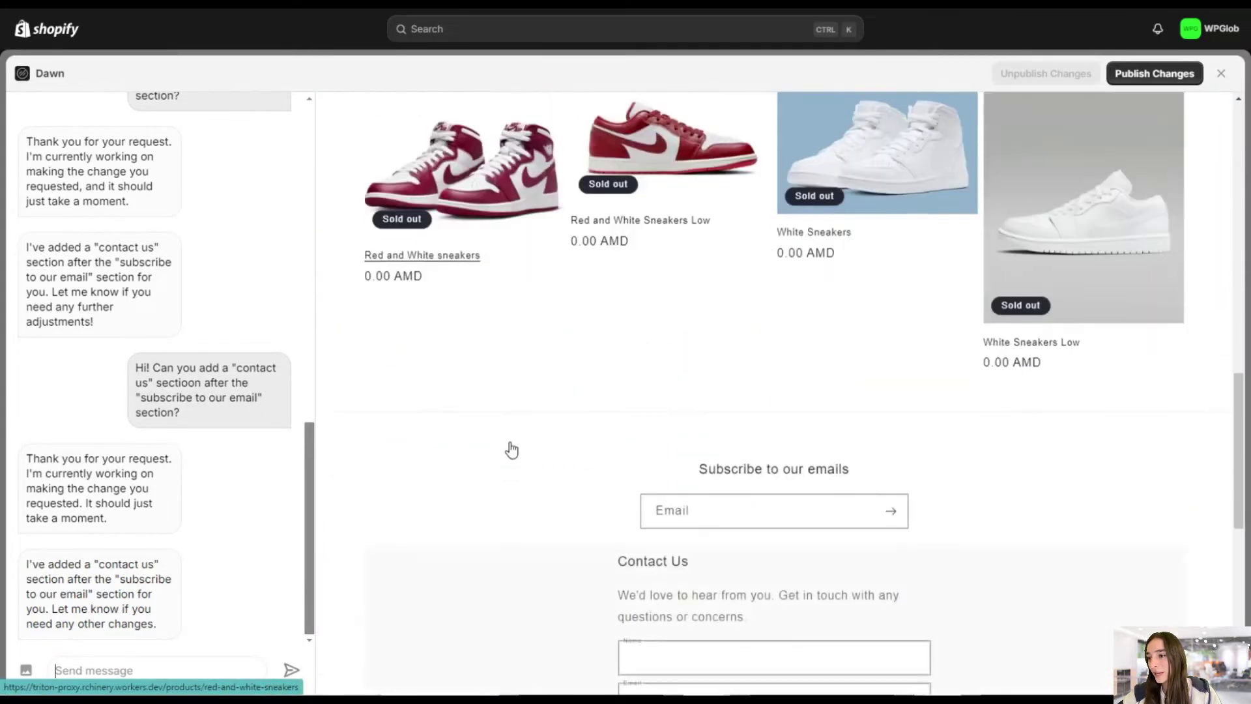
{"action": "scroll", "coordinate": [707, 398], "scroll_direction": "down", "scroll_amount": 1}
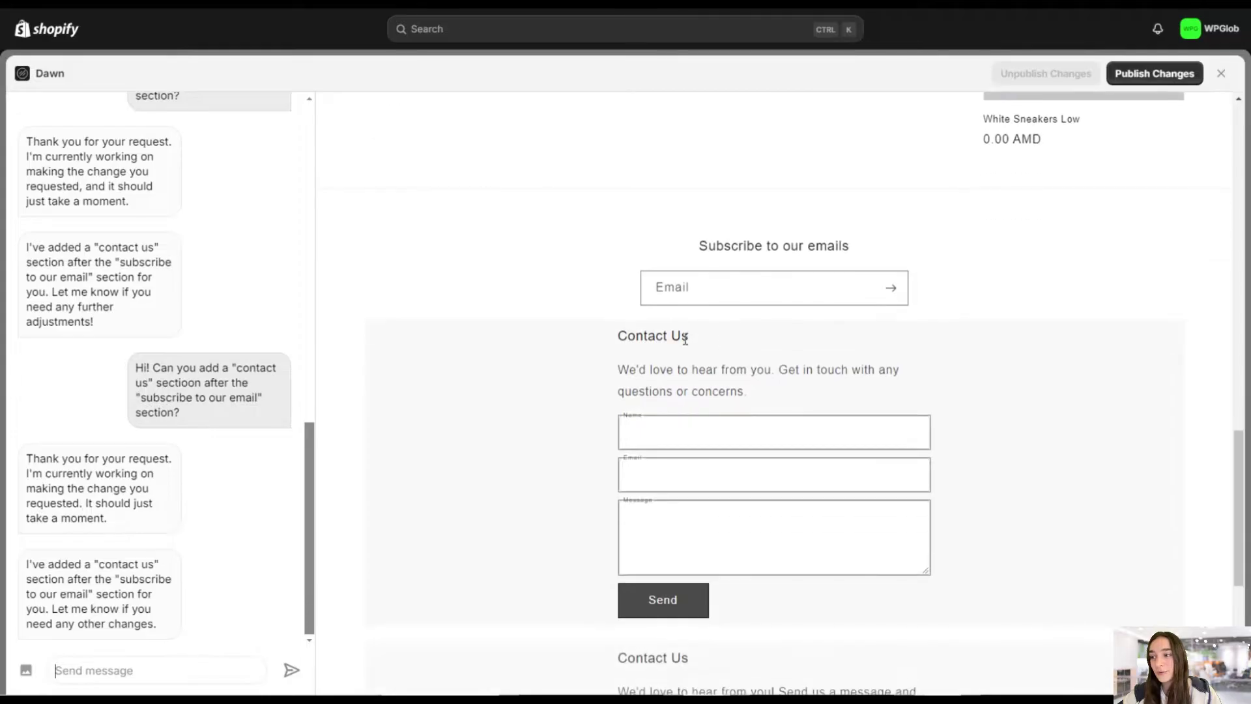
{"action": "left_click", "coordinate": [671, 439]}
{"action": "left_click", "coordinate": [664, 466]}
{"action": "left_click", "coordinate": [668, 526]}
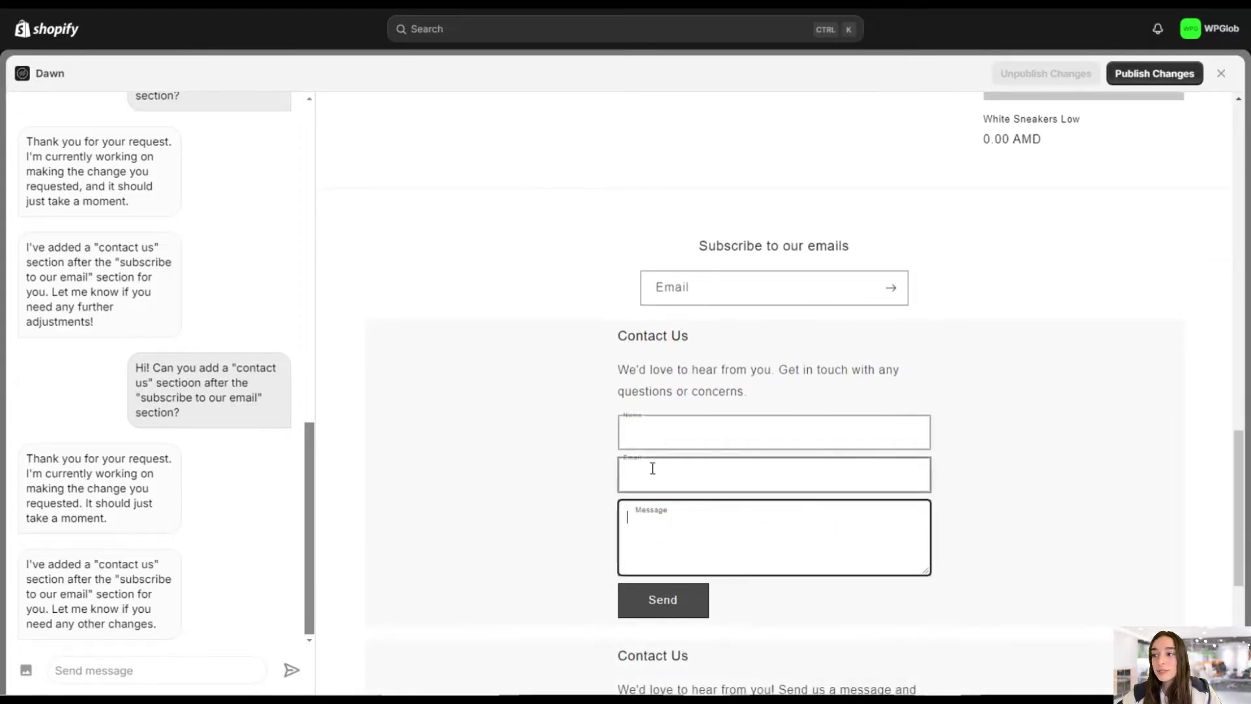
{"action": "left_click", "coordinate": [694, 443]}
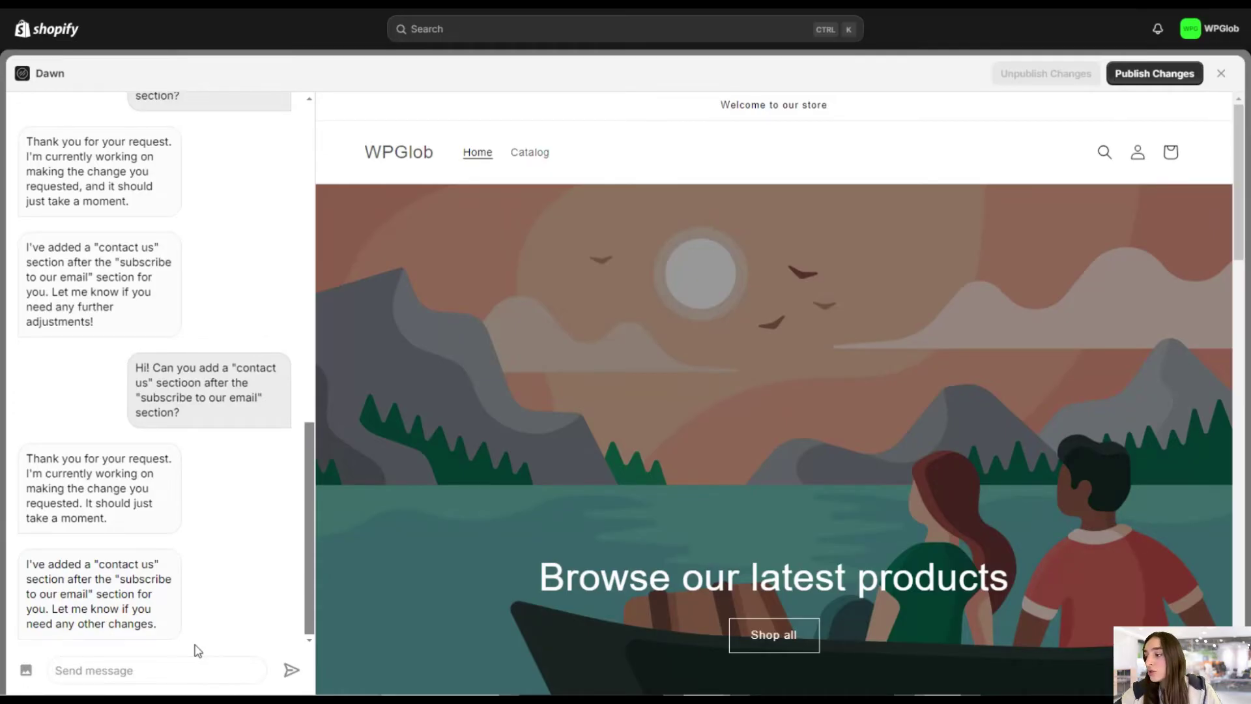
Send 'Hey! Can you create a privacy policy page?' and scroll through the generated page.
{"action": "type", "text": "Hey"}
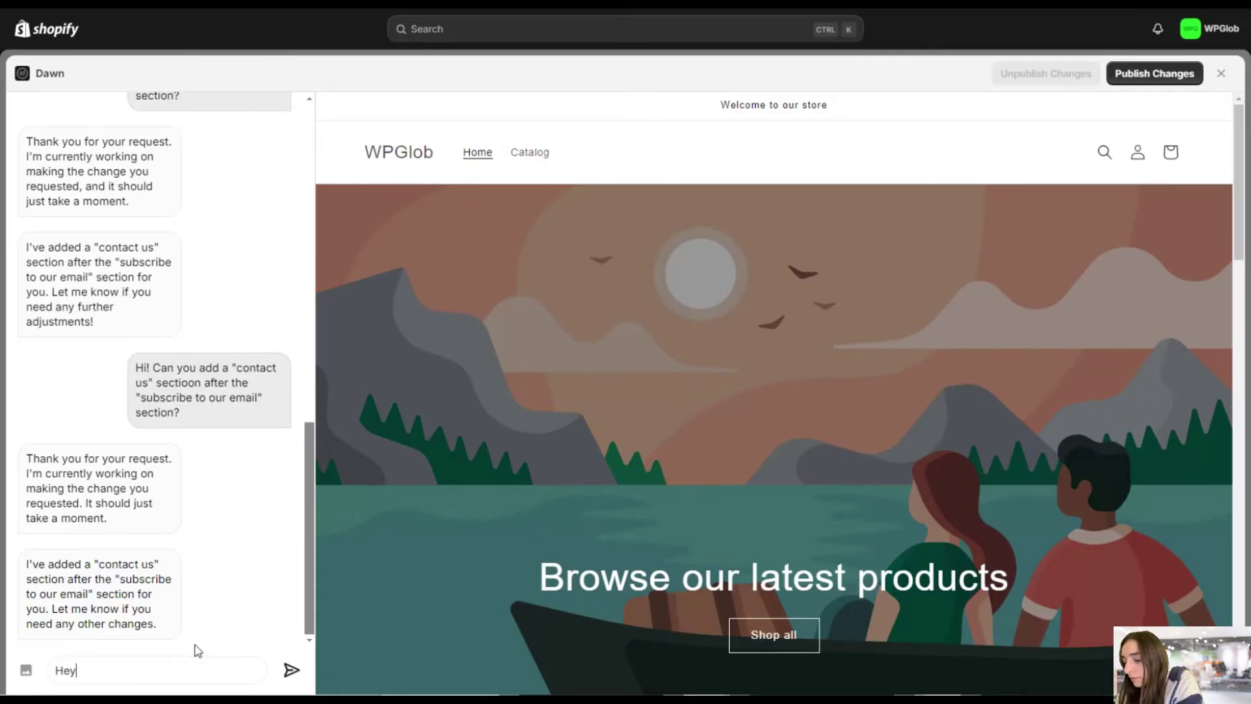
{"action": "type", "text": "! Can you crea"}
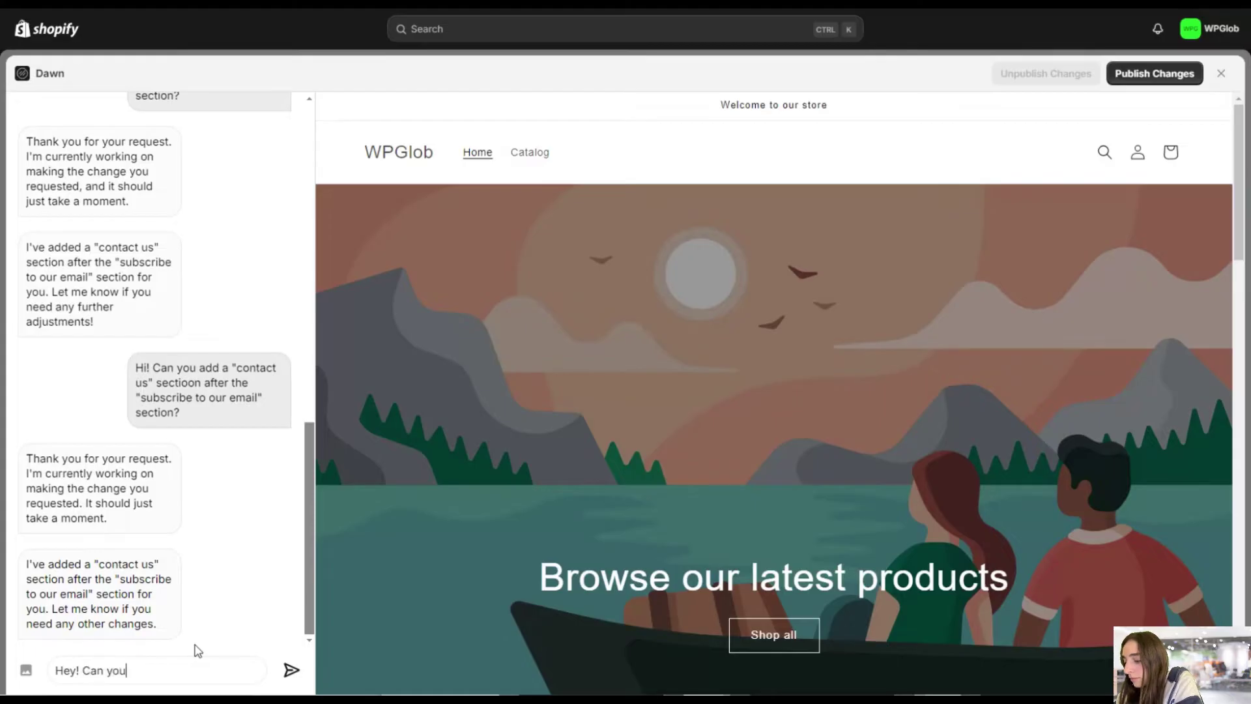
{"action": "type", "text": "te a privacy policy page?"}
{"action": "key", "text": "Return"}
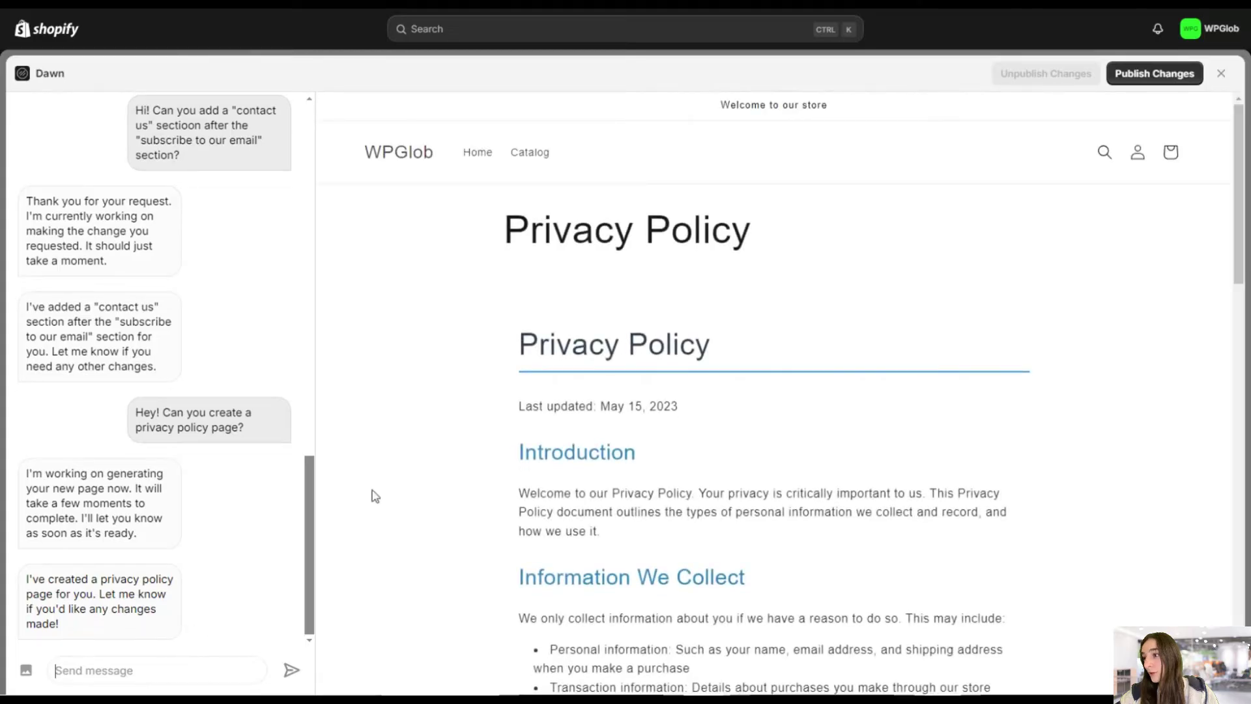
{"action": "scroll", "coordinate": [493, 432], "scroll_direction": "down", "scroll_amount": 3}
{"action": "scroll", "coordinate": [493, 432], "scroll_direction": "down", "scroll_amount": 3}
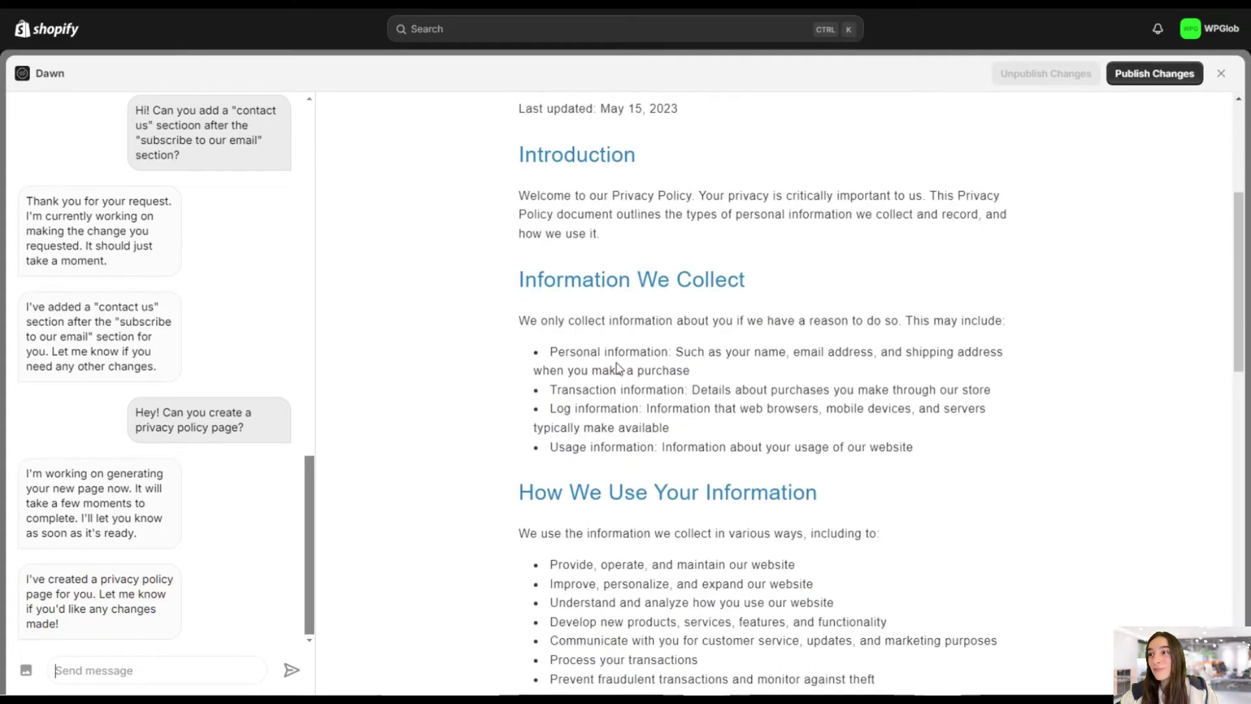
{"action": "scroll", "coordinate": [599, 315], "scroll_direction": "down", "scroll_amount": 20}
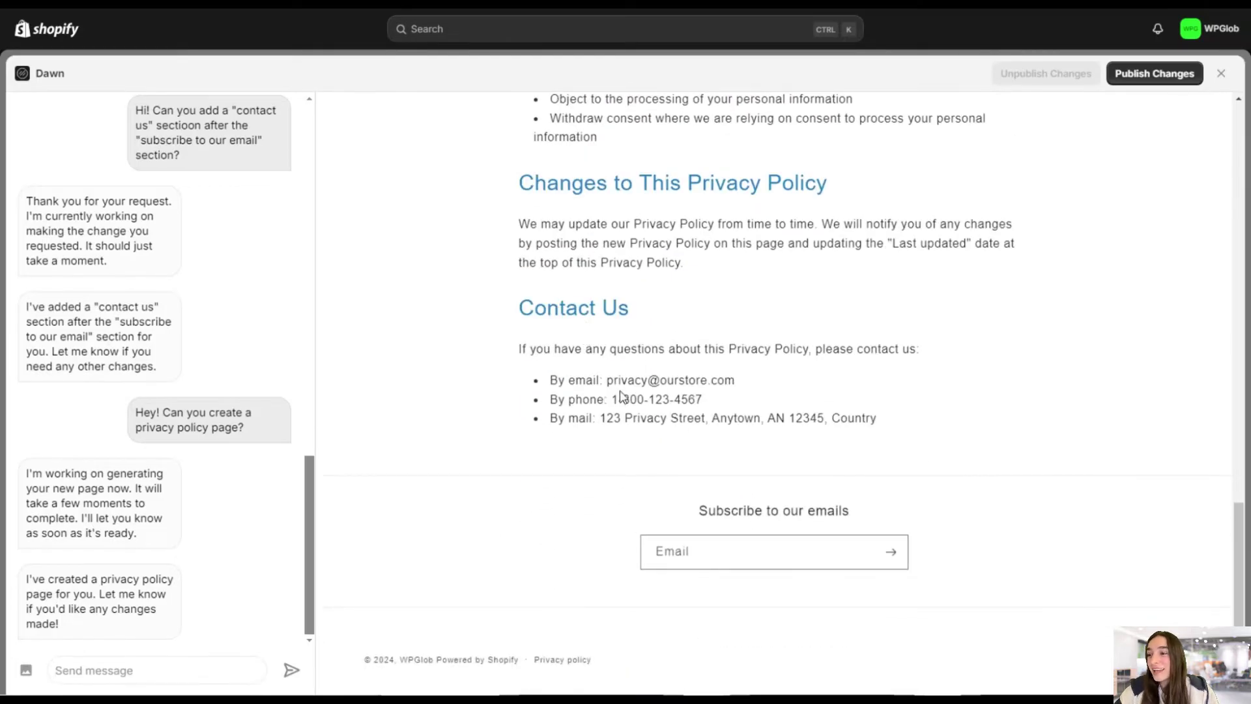
{"action": "scroll", "coordinate": [662, 415], "scroll_direction": "up", "scroll_amount": 20}
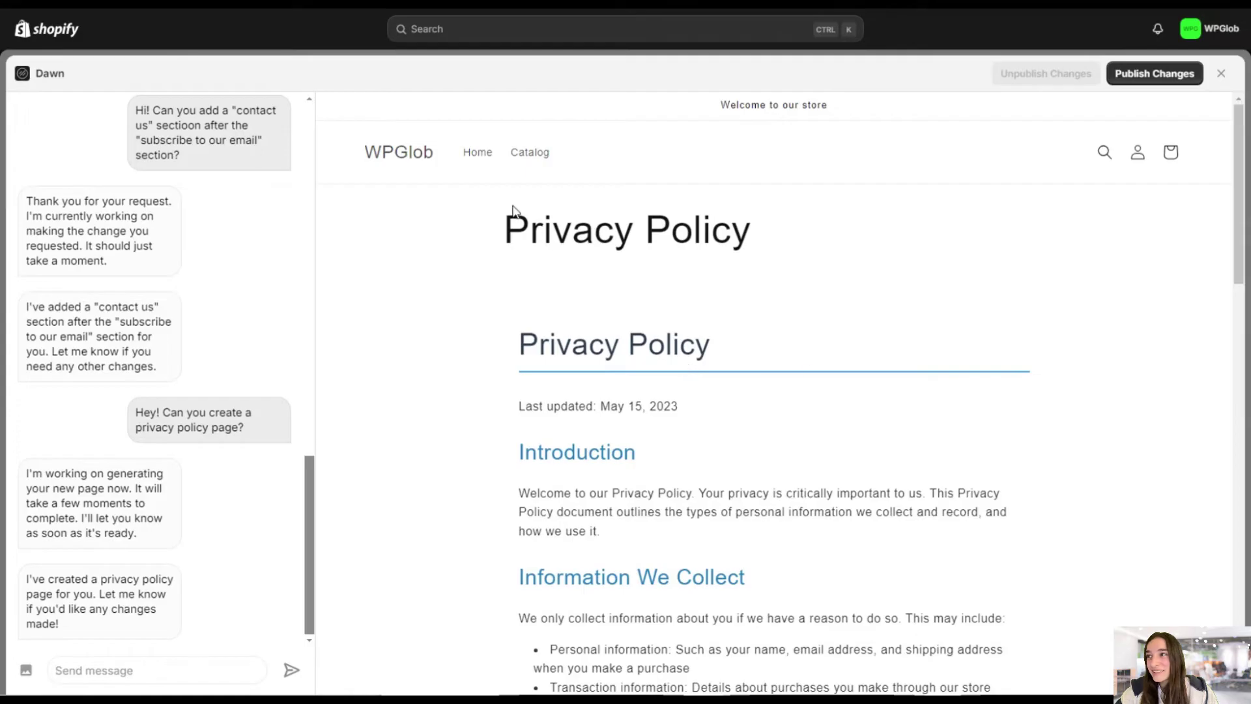
{"action": "scroll", "coordinate": [548, 276], "scroll_direction": "down", "scroll_amount": 10}
{"action": "scroll", "coordinate": [573, 324], "scroll_direction": "up", "scroll_amount": 10}
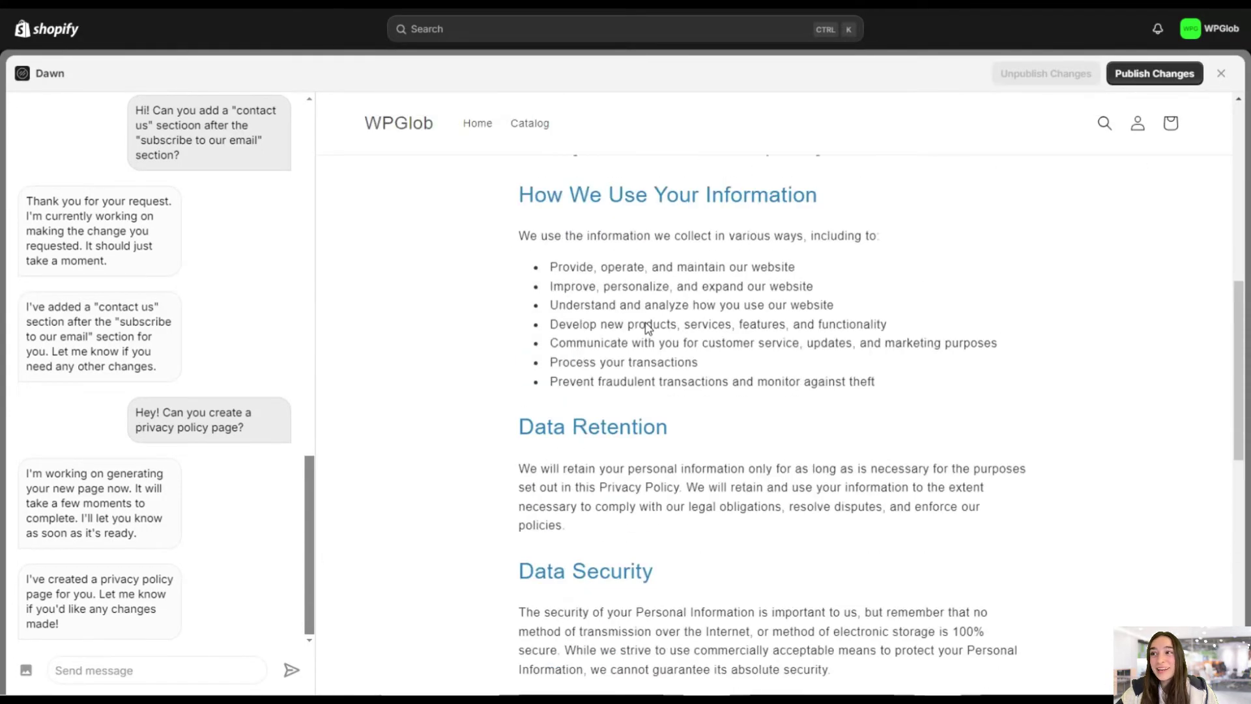
{"action": "scroll", "coordinate": [586, 307], "scroll_direction": "up", "scroll_amount": 2}
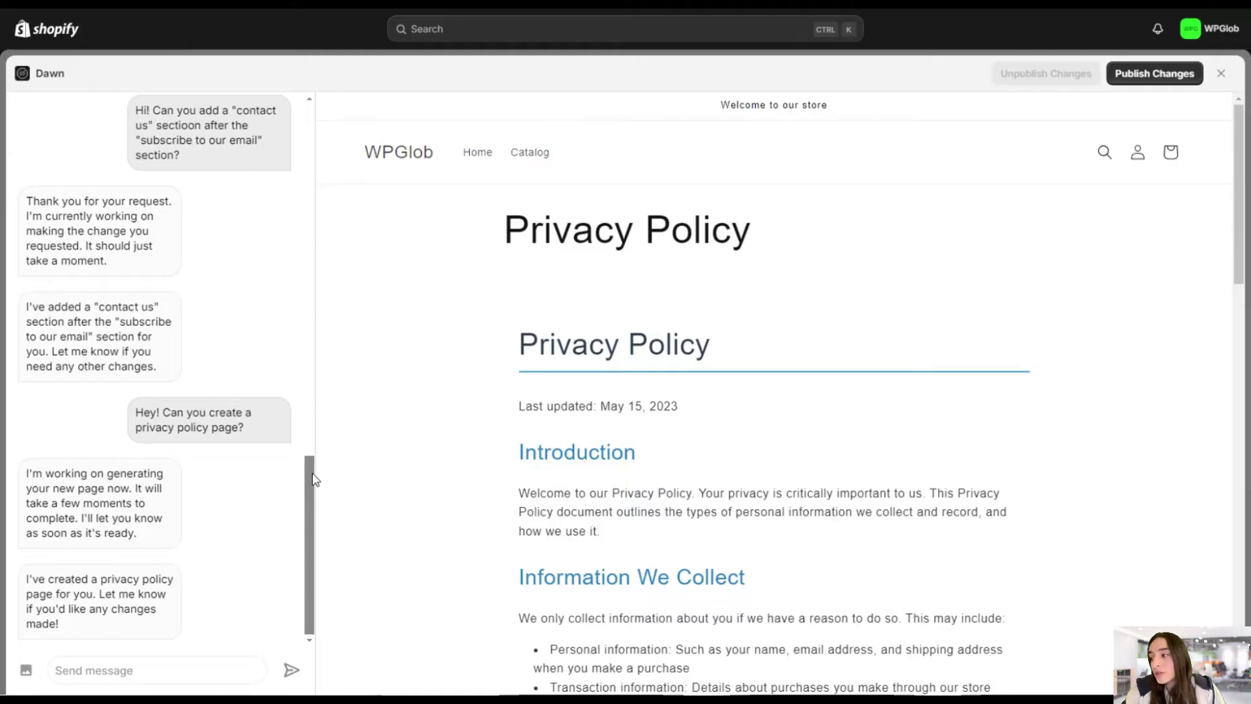
Request a red countdown bar on the home page and show Home in the preview.
{"action": "type", "text": "Hey"}
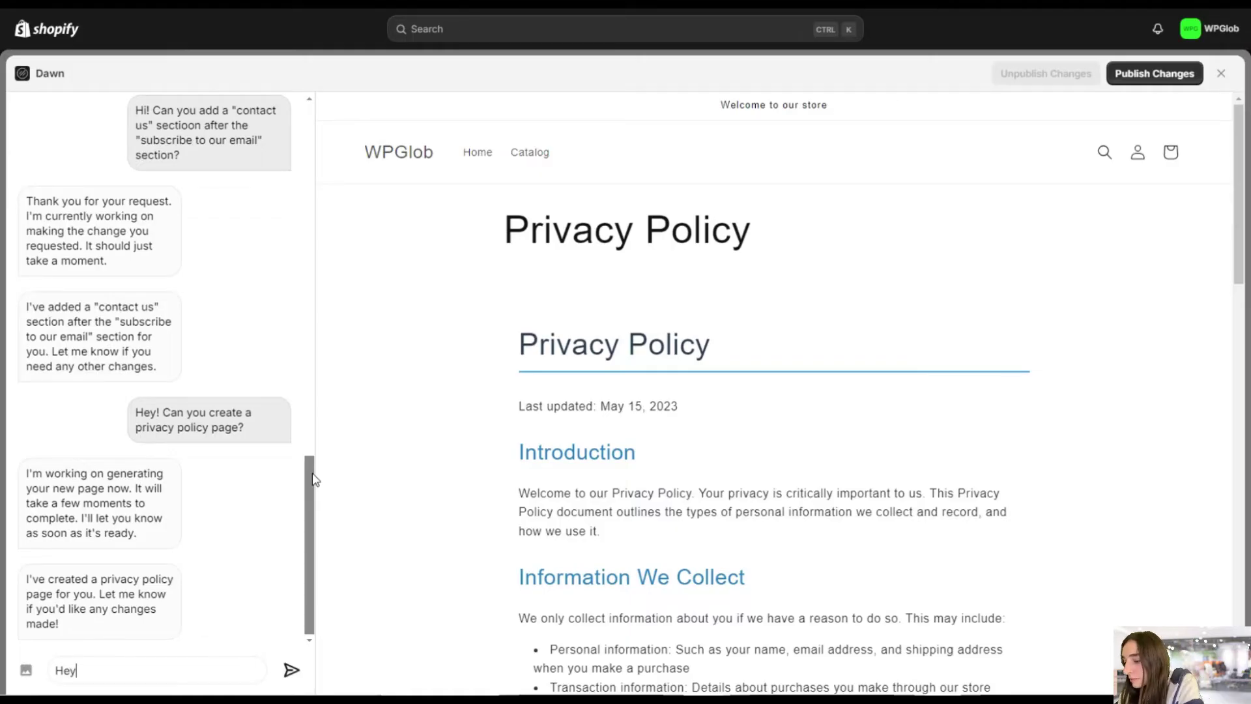
{"action": "type", "text": "! Can y"}
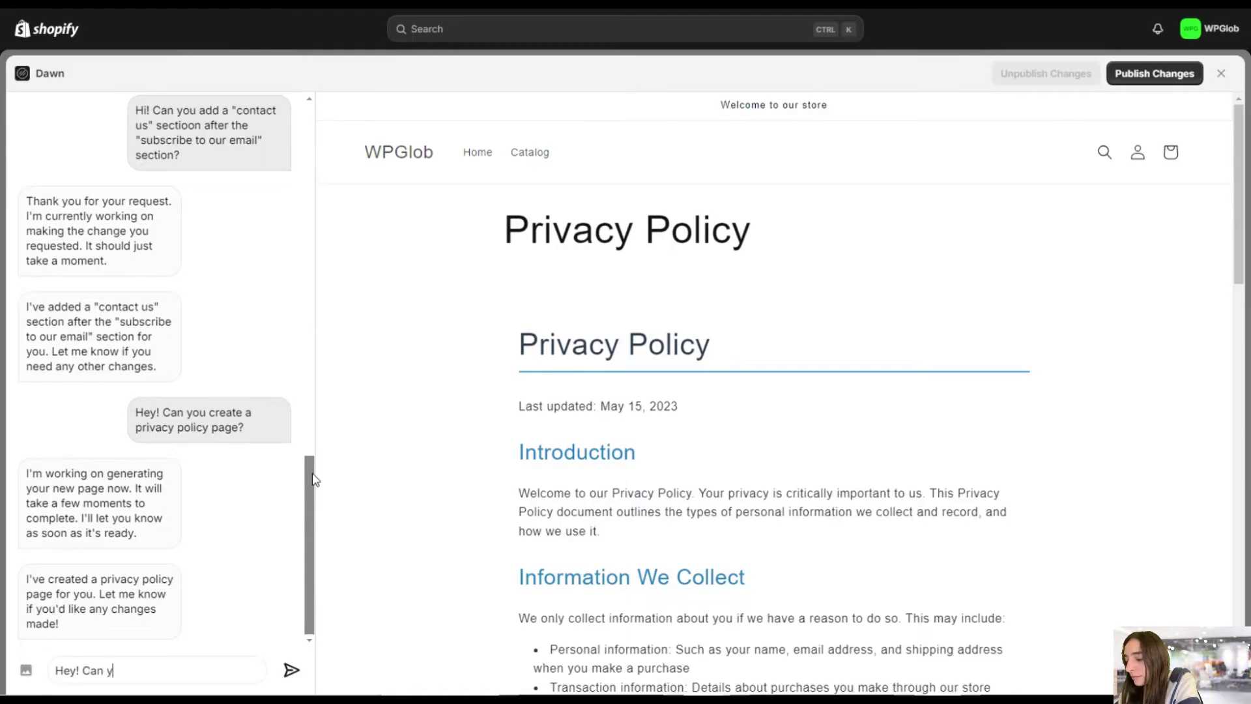
{"action": "type", "text": "ou add a "}
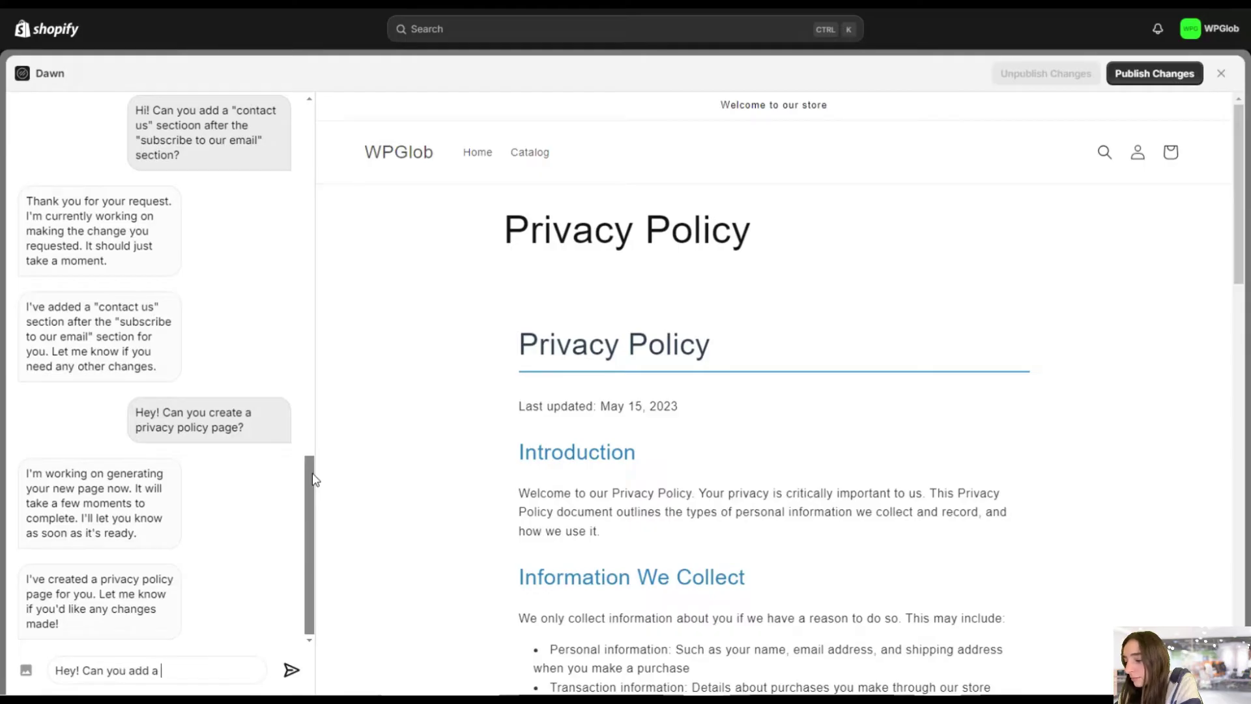
{"action": "type", "text": "countdown"}
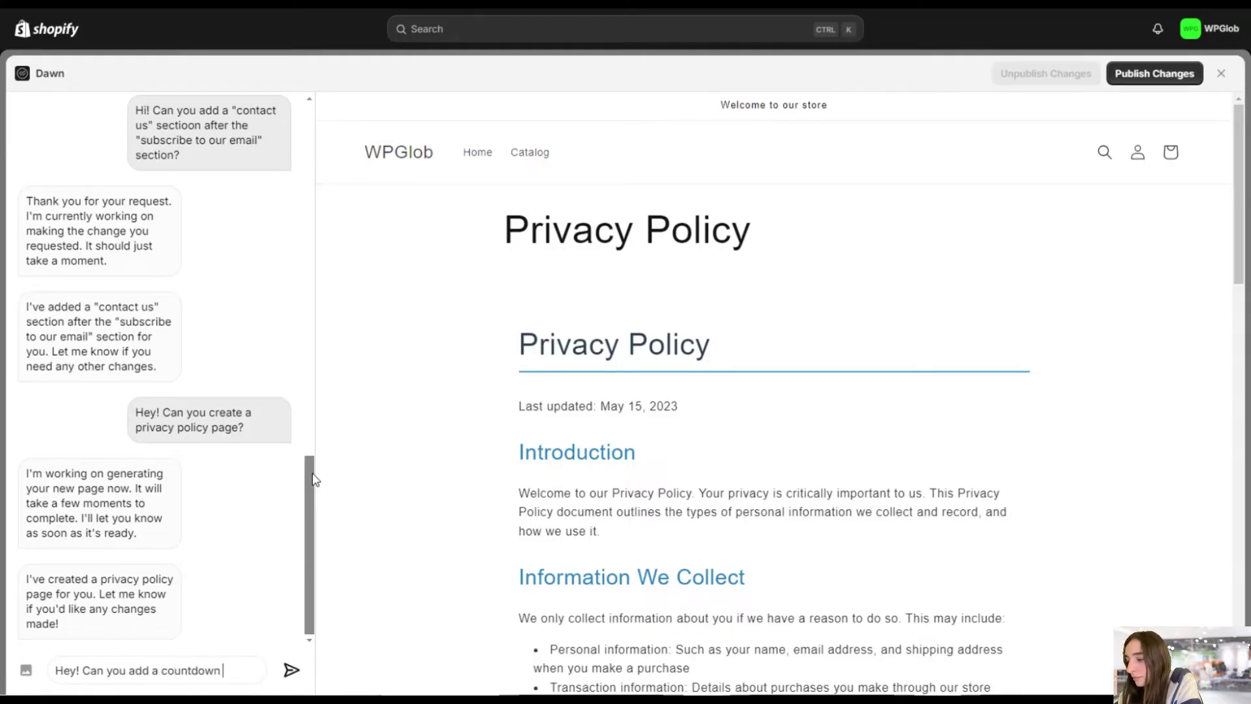
{"action": "type", "text": " bar on the "}
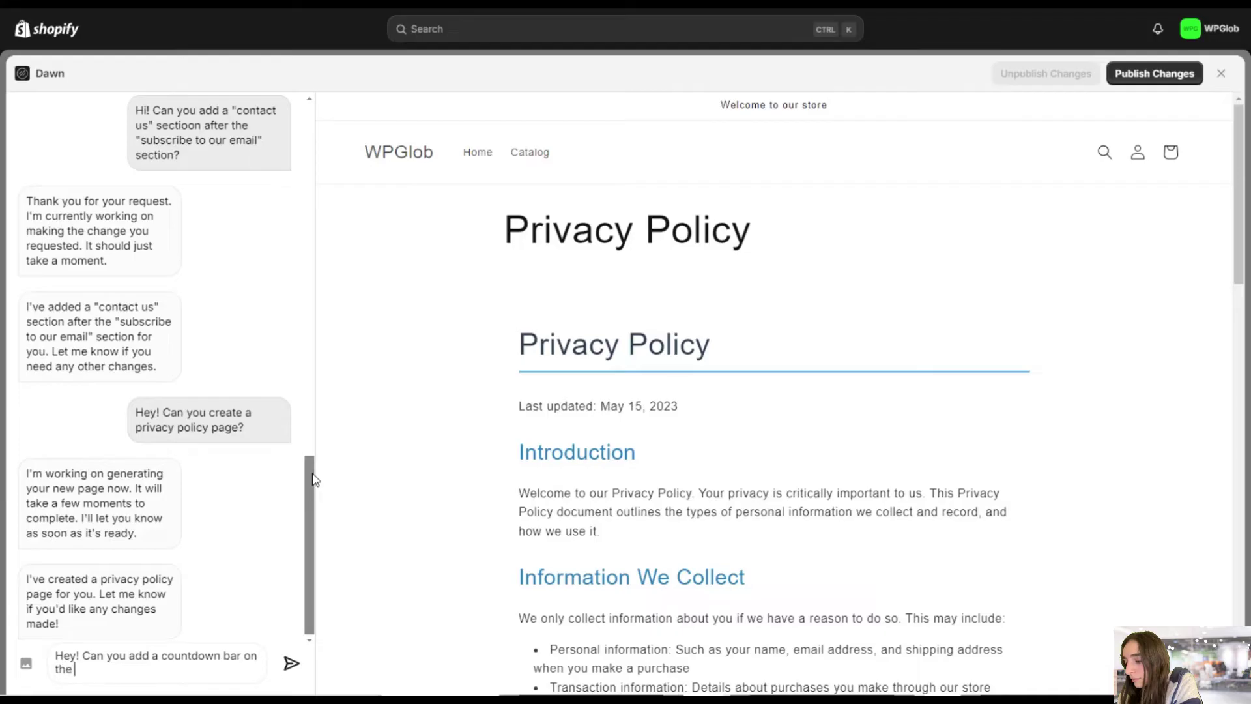
{"action": "type", "text": "home page. Let it"}
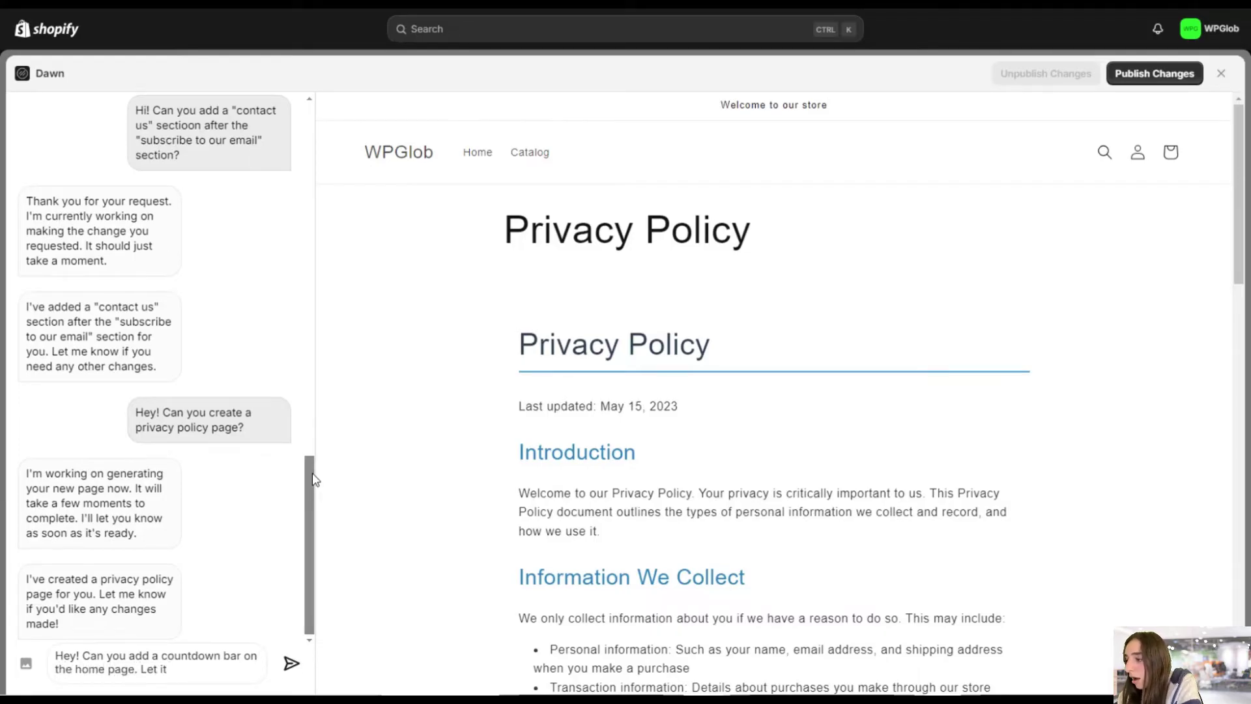
{"action": "type", "text": " be red"}
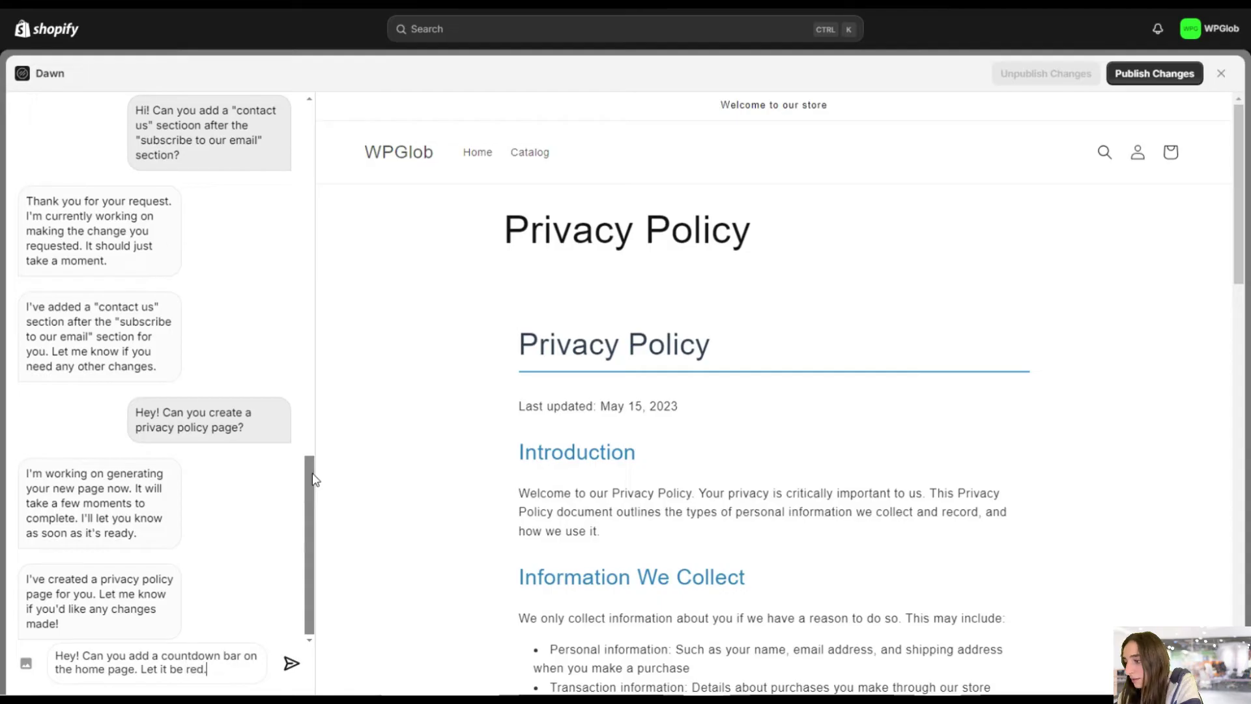
{"action": "type", "text": "."}
{"action": "key", "text": "Return"}
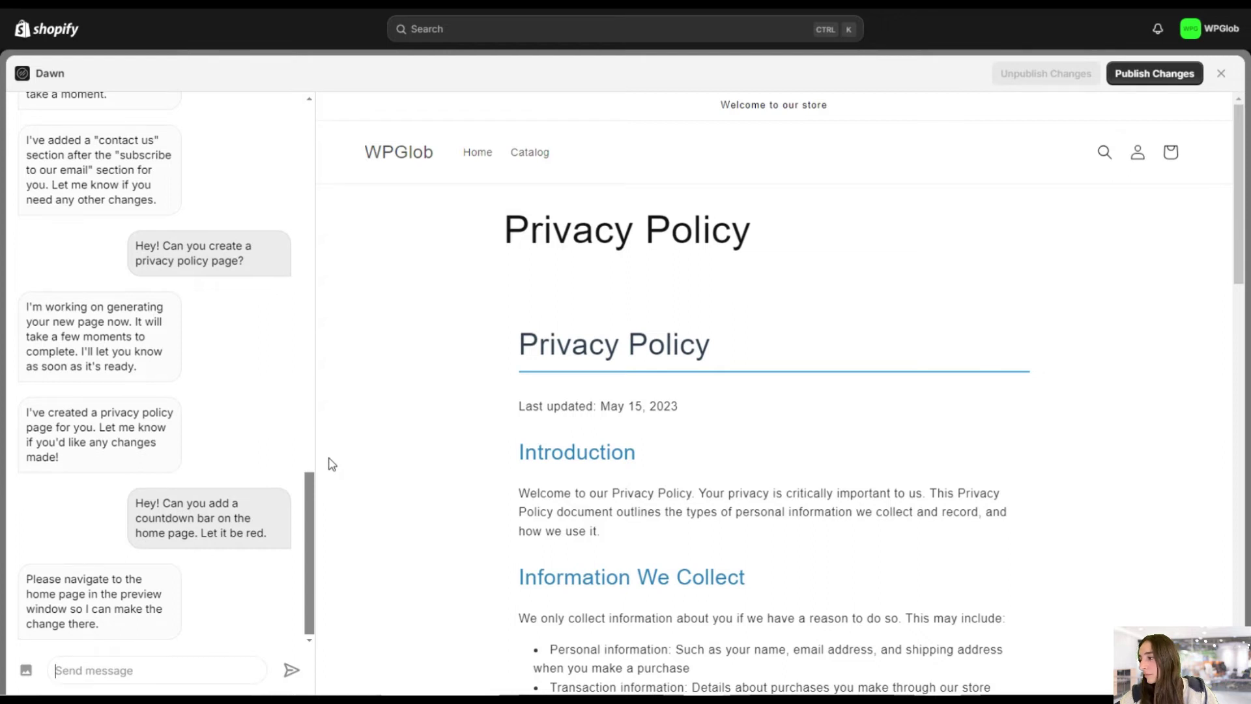
{"action": "left_click", "coordinate": [465, 160]}
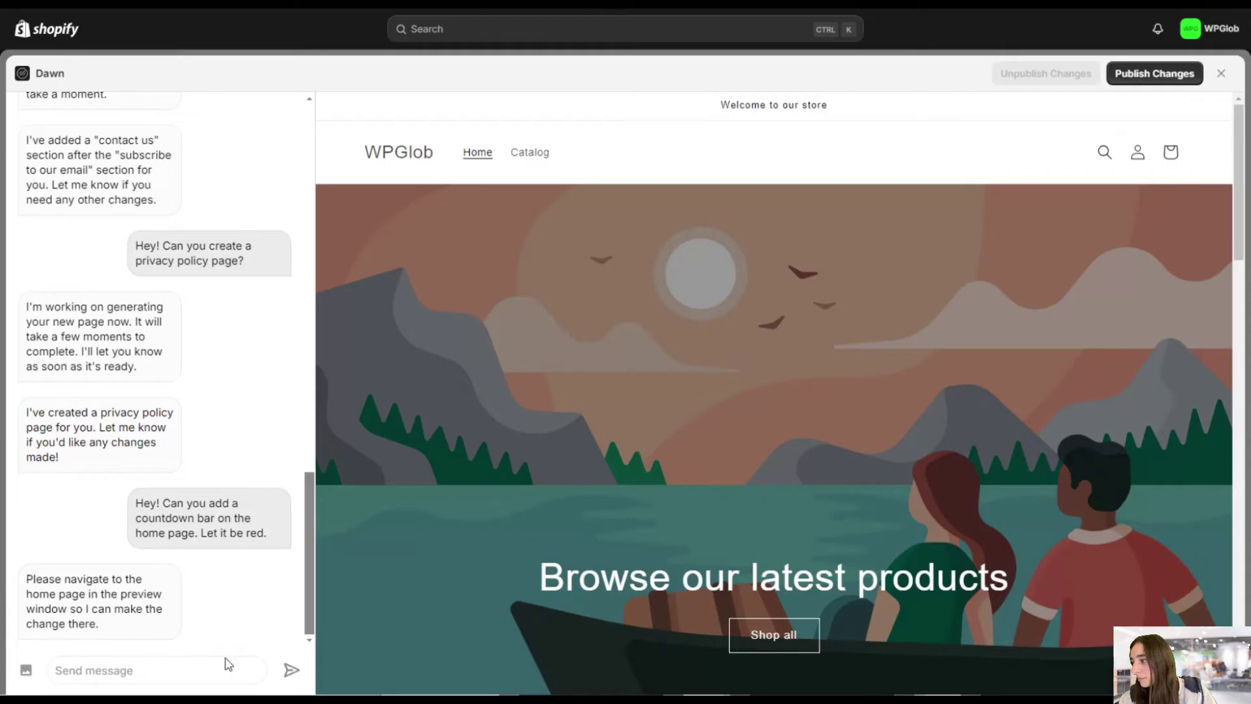
Copy the earlier countdown bar request, paste it into the message box and resend it.
{"action": "left_click", "coordinate": [160, 678]}
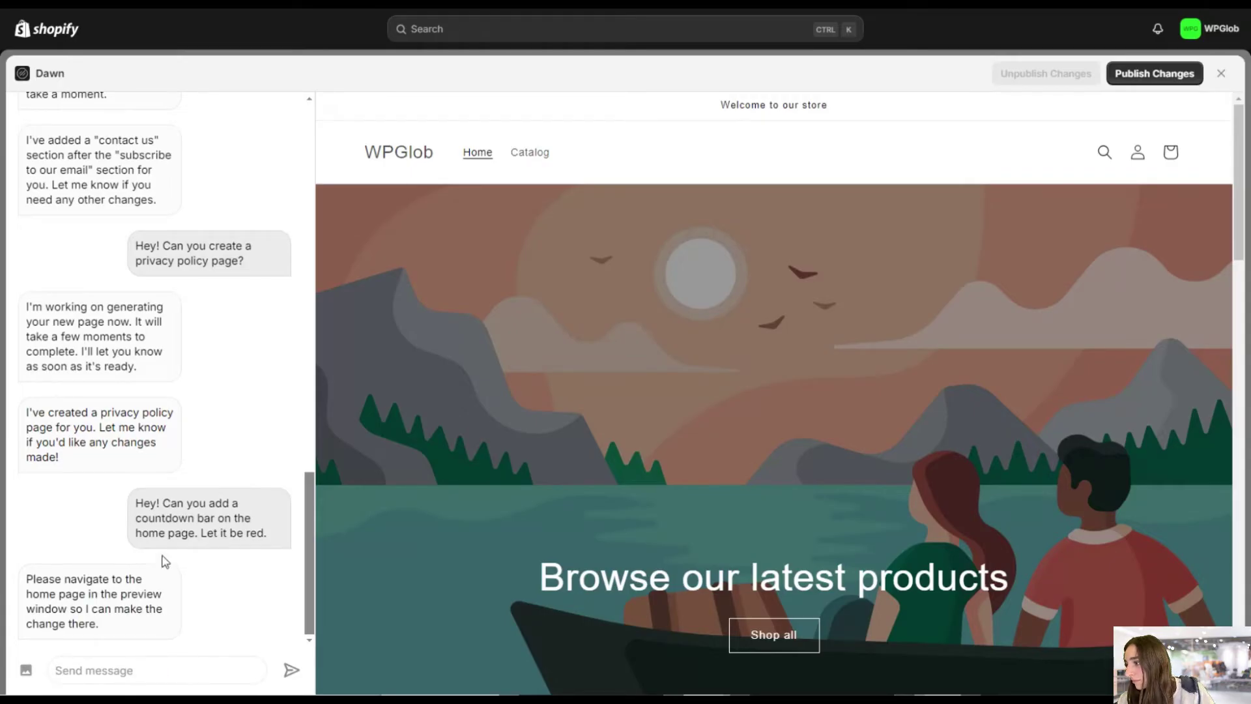
{"action": "left_click_drag", "start_coordinate": [135, 502], "coordinate": [271, 556]}
{"action": "key", "text": "ctrl+c"}
{"action": "left_click", "coordinate": [215, 659]}
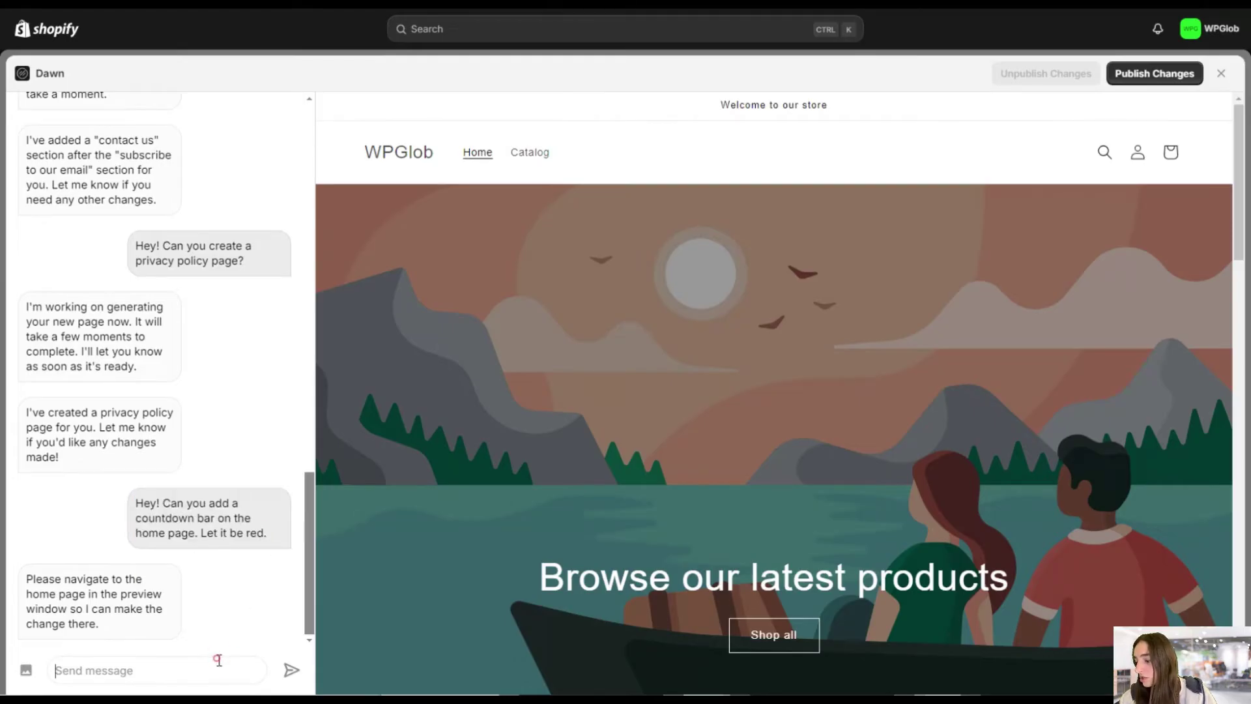
{"action": "key", "text": "ctrl+v"}
{"action": "key", "text": "Return"}
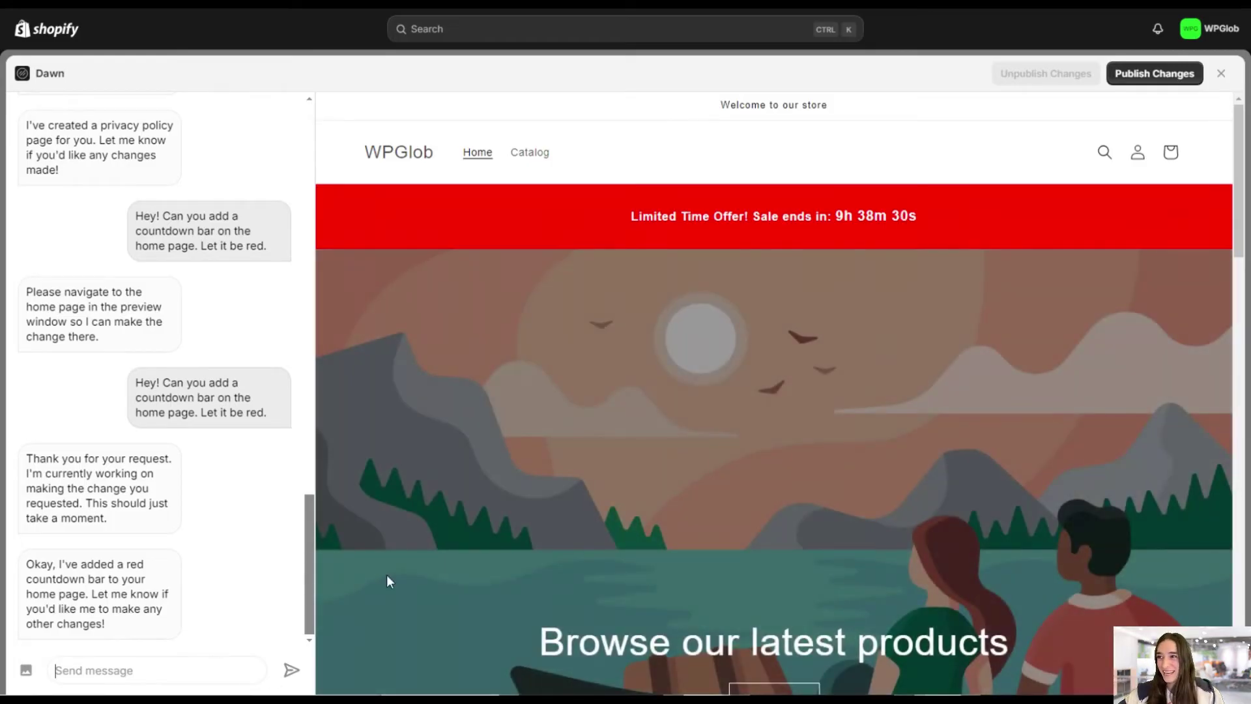
Scroll the home page preview to inspect the red Limited Time Offer countdown bar.
{"action": "scroll", "coordinate": [652, 280], "scroll_direction": "down", "scroll_amount": 2}
{"action": "scroll", "coordinate": [665, 272], "scroll_direction": "up", "scroll_amount": 2}
{"action": "scroll", "coordinate": [693, 292], "scroll_direction": "down", "scroll_amount": 3}
{"action": "scroll", "coordinate": [684, 290], "scroll_direction": "up", "scroll_amount": 3}
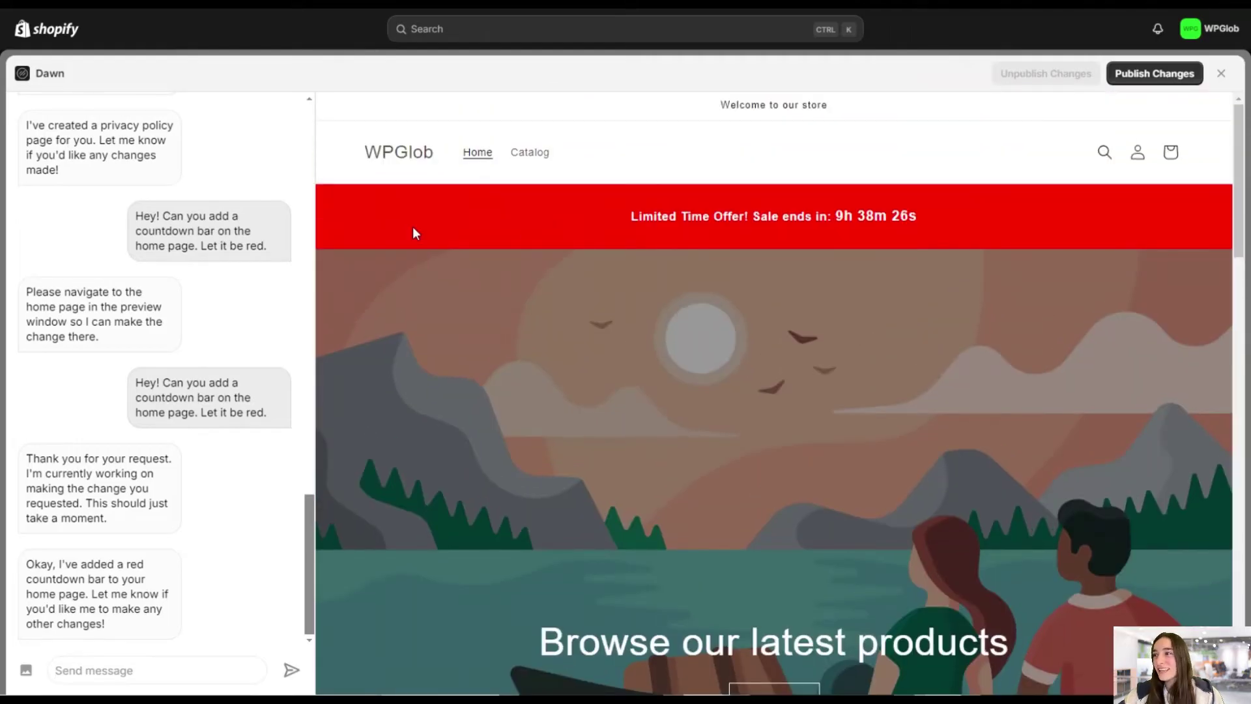
{"action": "scroll", "coordinate": [566, 264], "scroll_direction": "down", "scroll_amount": 1}
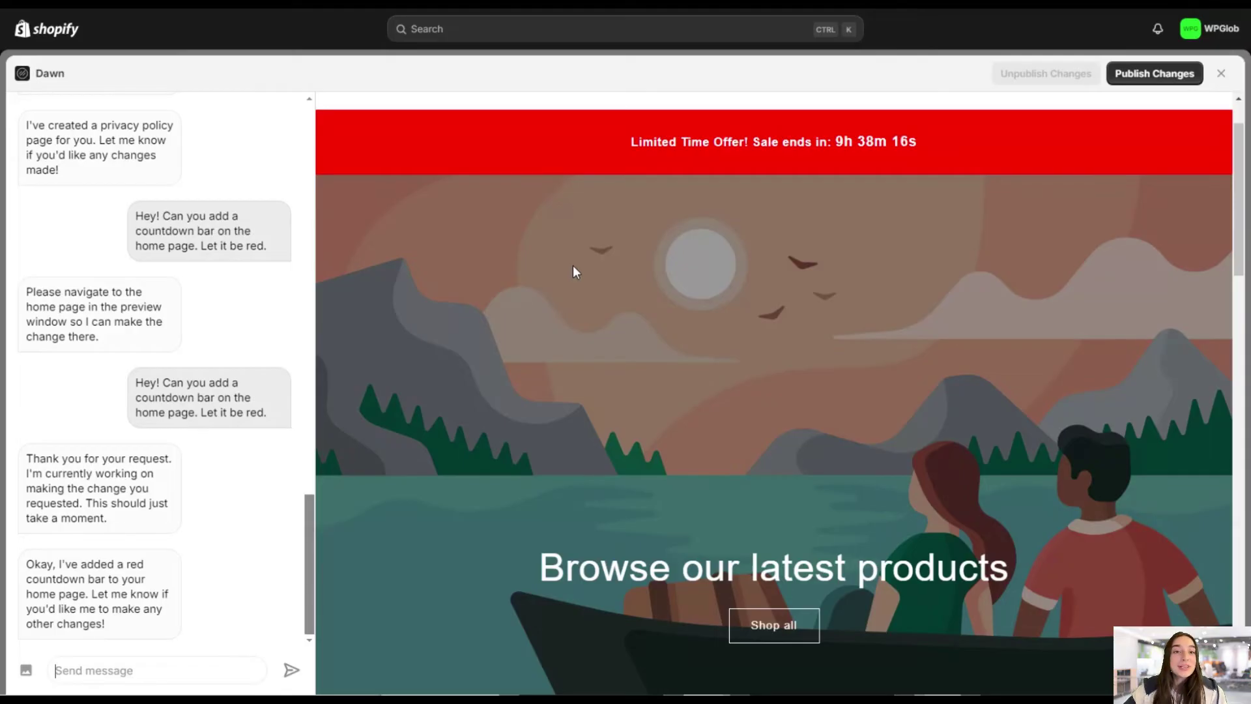
{"action": "scroll", "coordinate": [573, 268], "scroll_direction": "down", "scroll_amount": 8}
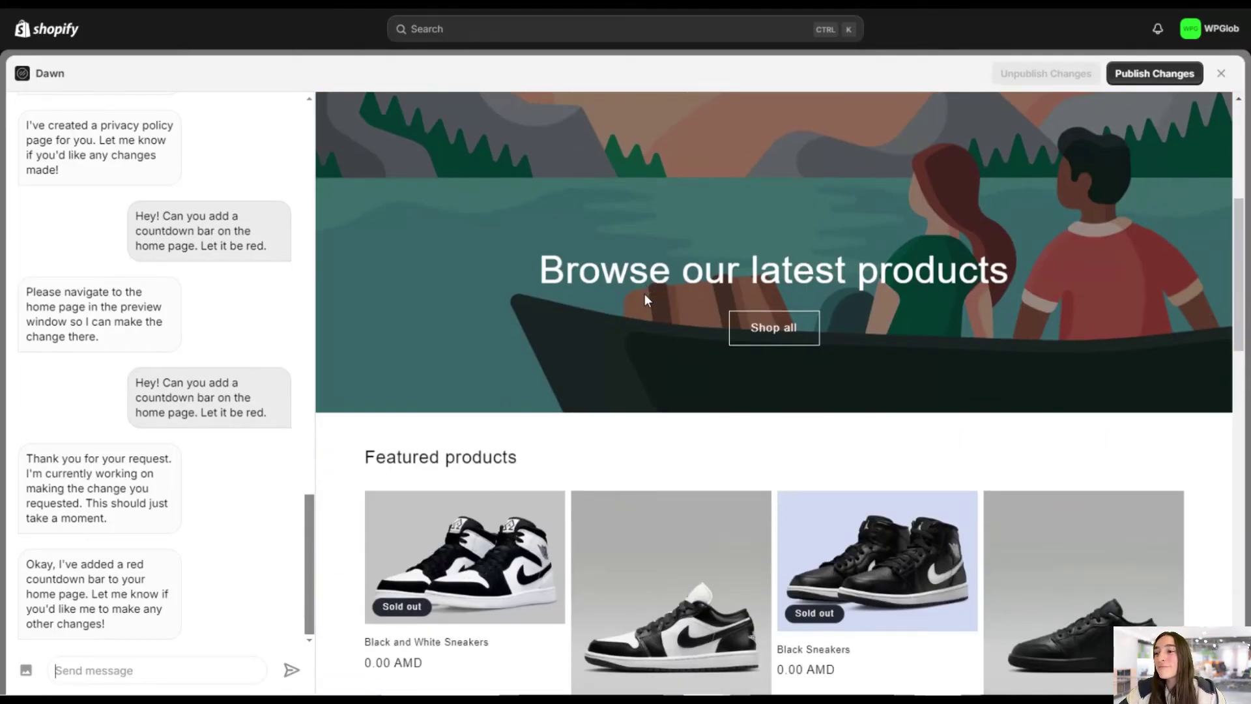
{"action": "scroll", "coordinate": [633, 270], "scroll_direction": "up", "scroll_amount": 8}
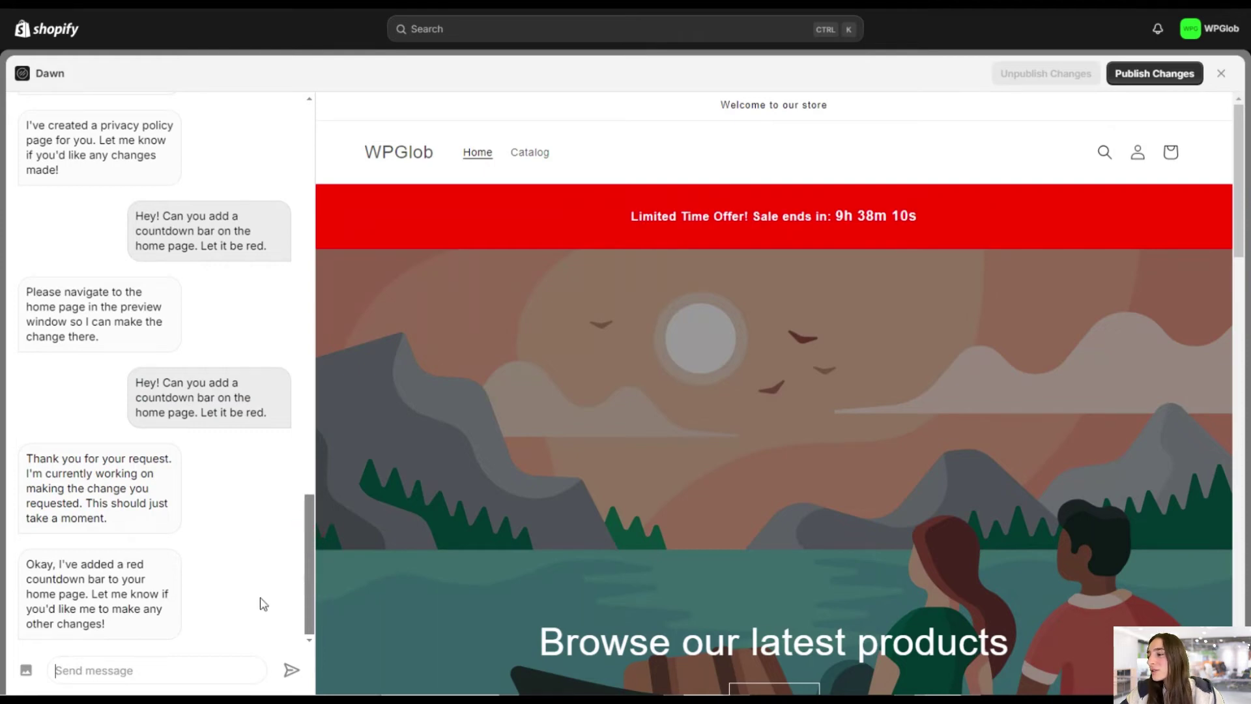
Ask the AI to generate an online-store photo and place it after the featured products section.
{"action": "left_click", "coordinate": [189, 661]}
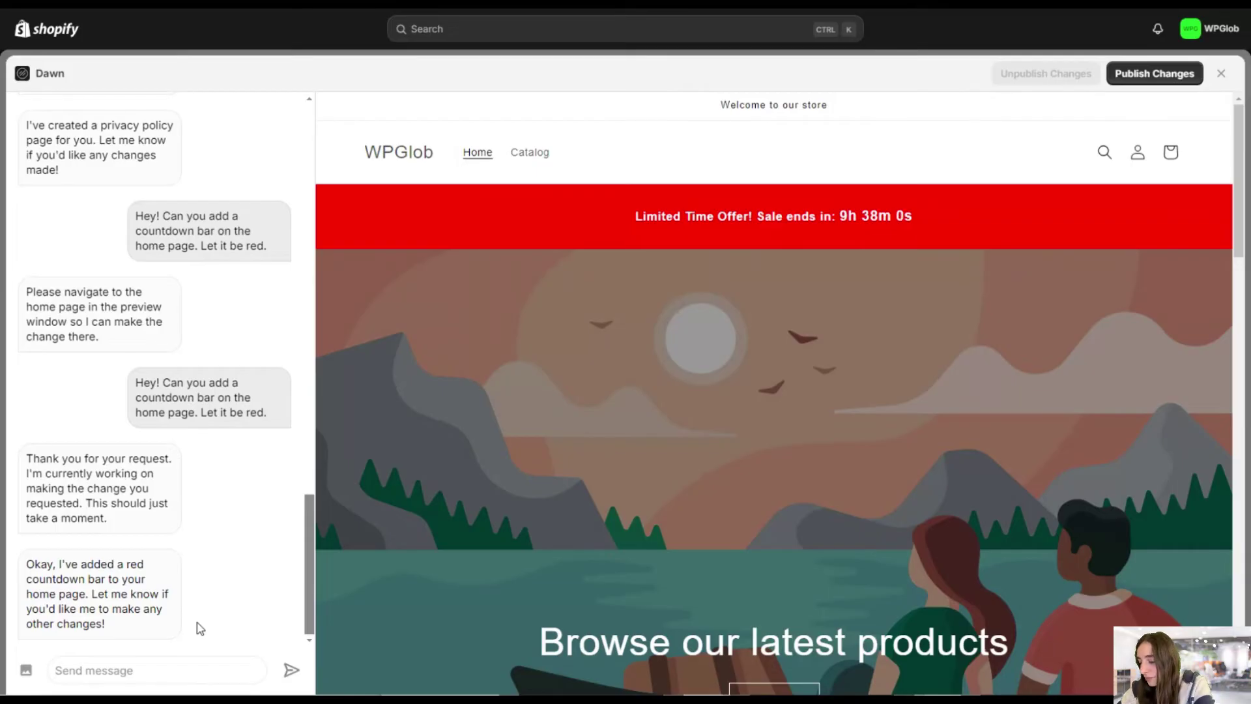
{"action": "type", "text": "Please "}
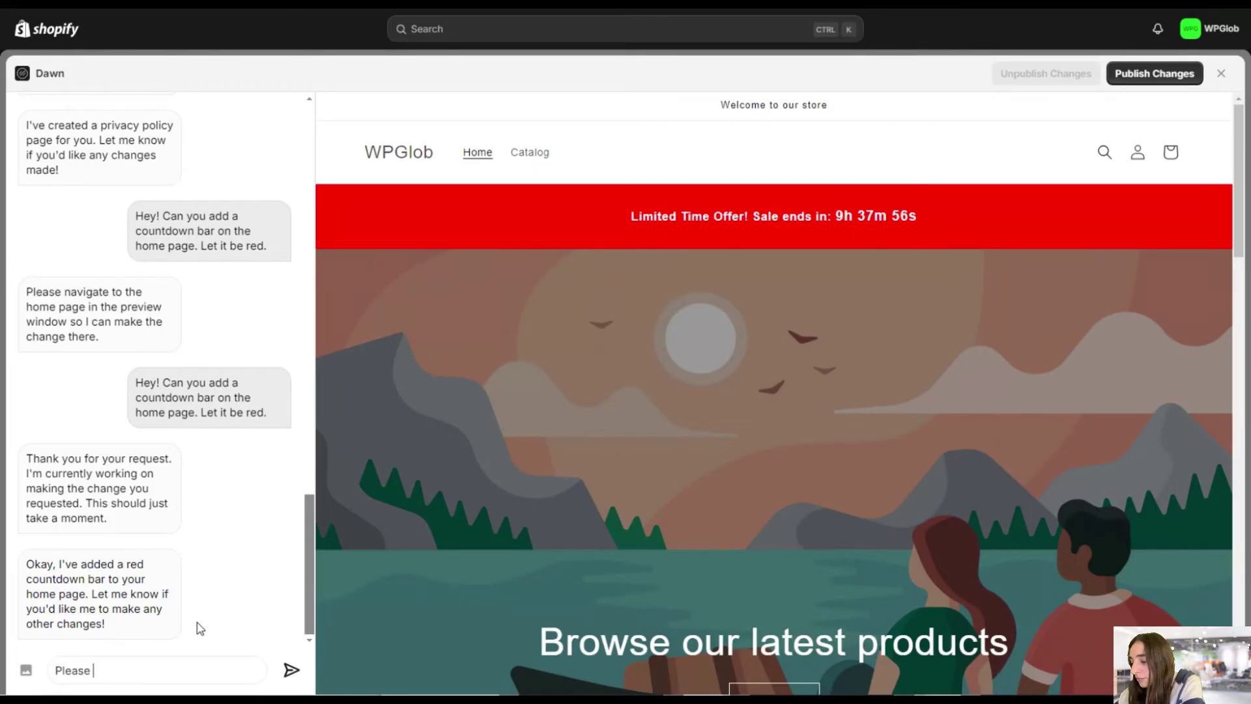
{"action": "type", "text": "generate"}
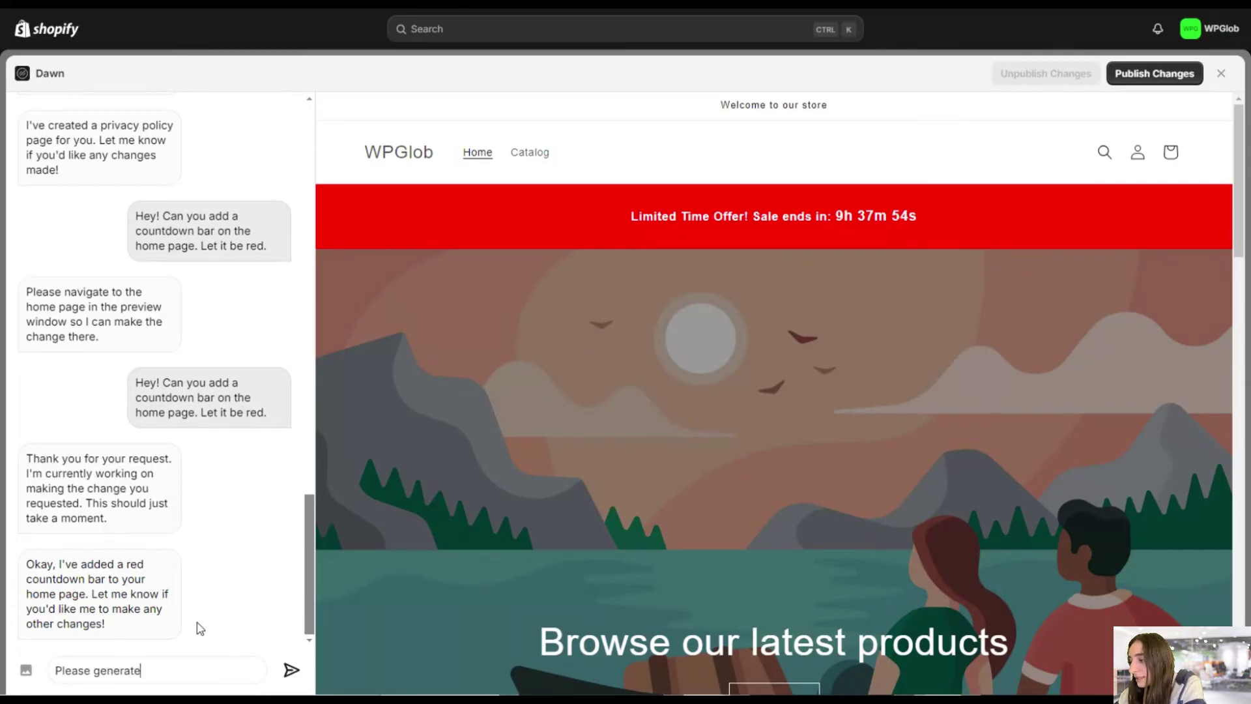
{"action": "type", "text": " a pho"}
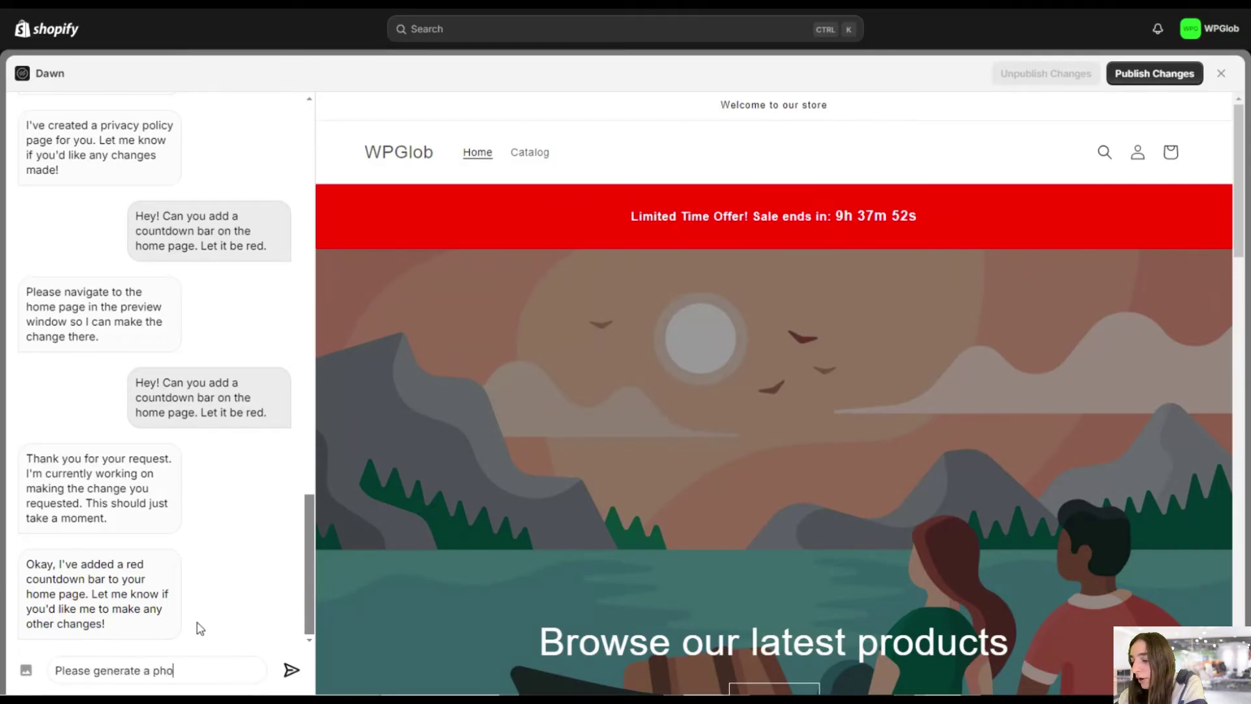
{"action": "type", "text": "to of an on"}
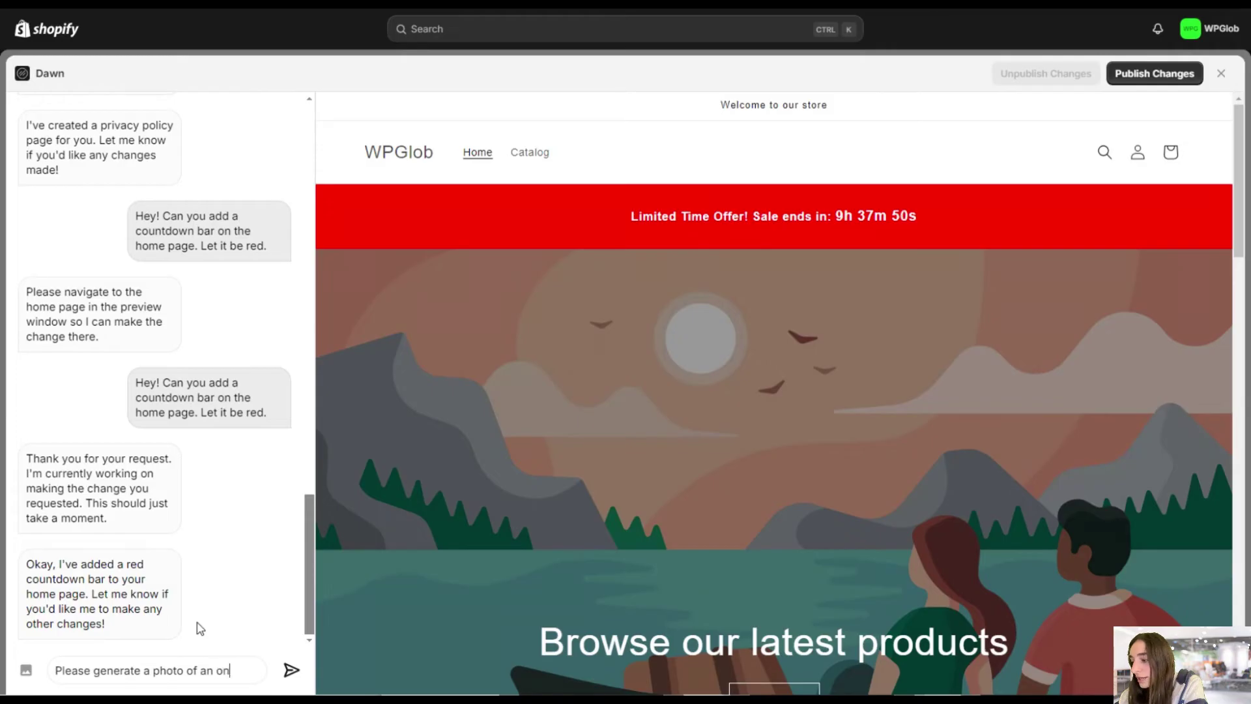
{"action": "type", "text": "line st"}
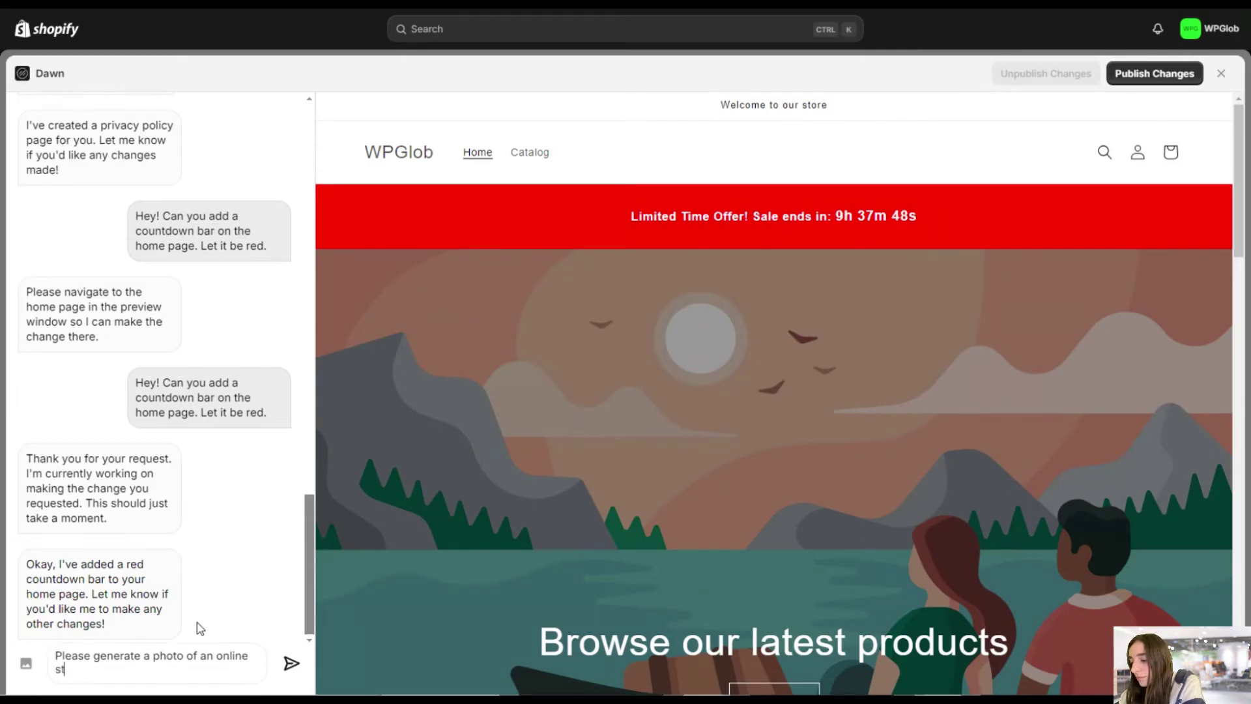
{"action": "type", "text": "ore and add it"}
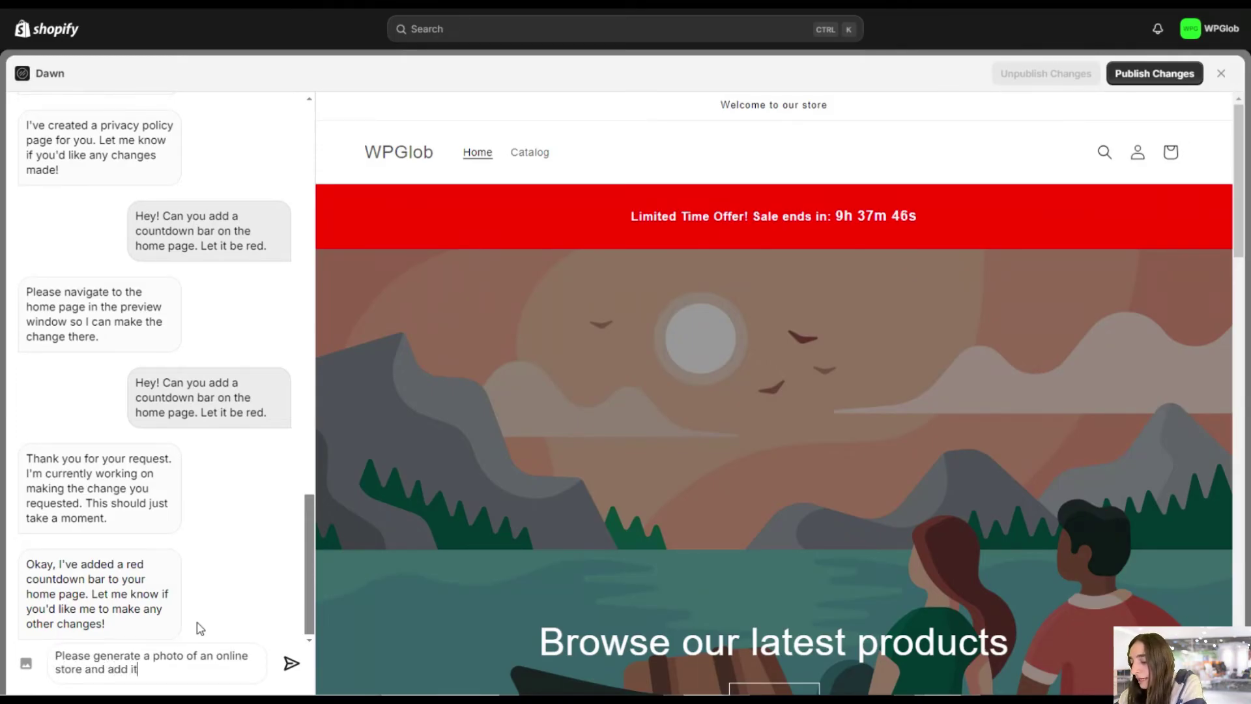
{"action": "type", "text": " after the "}
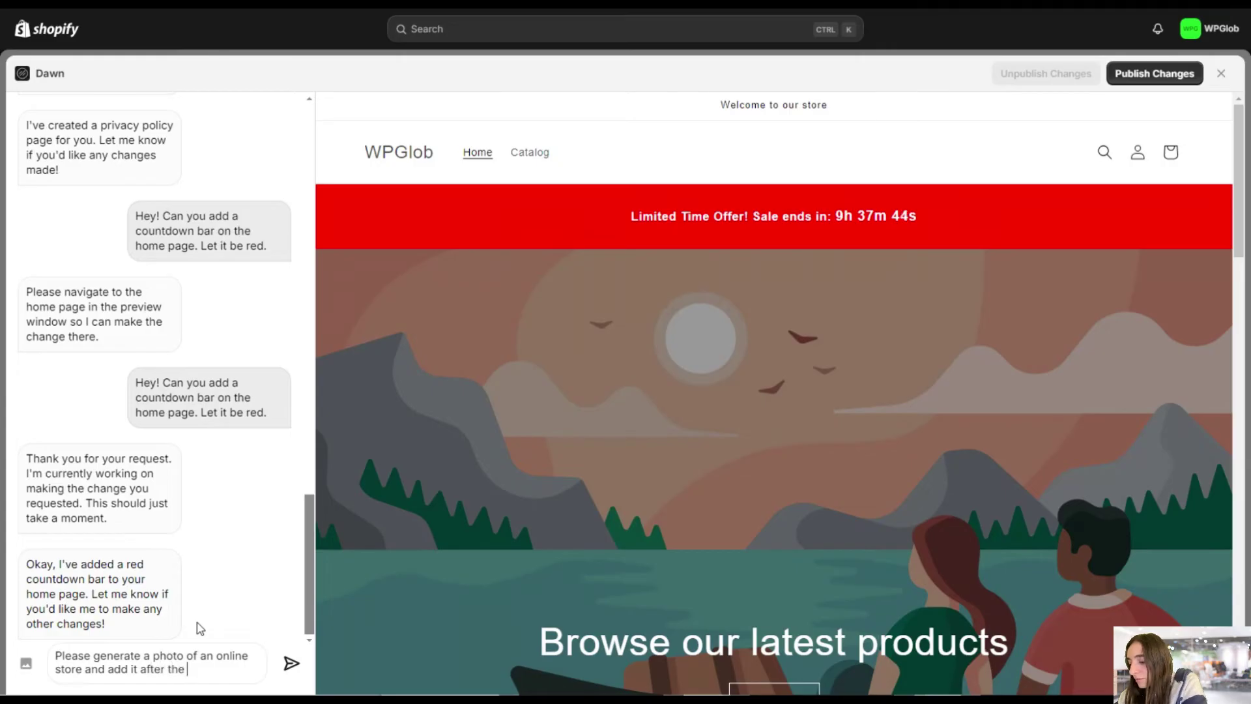
{"action": "type", "text": "\"featured"}
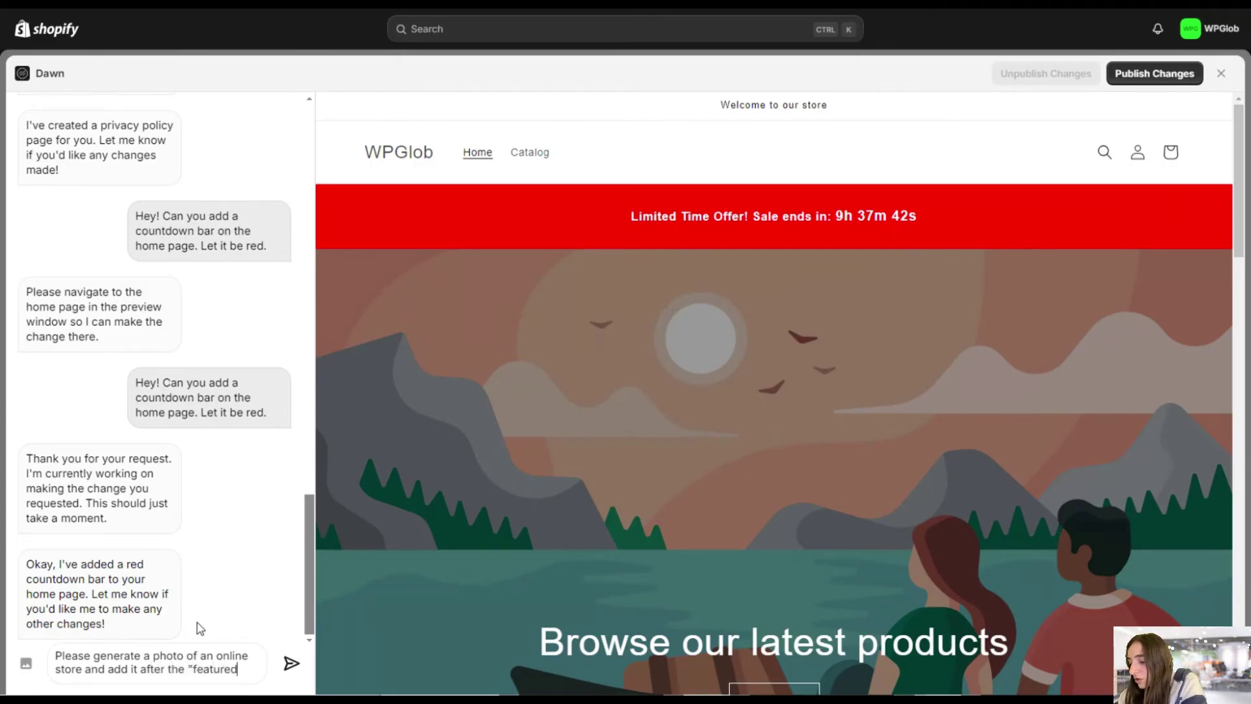
{"action": "type", "text": "\" products"}
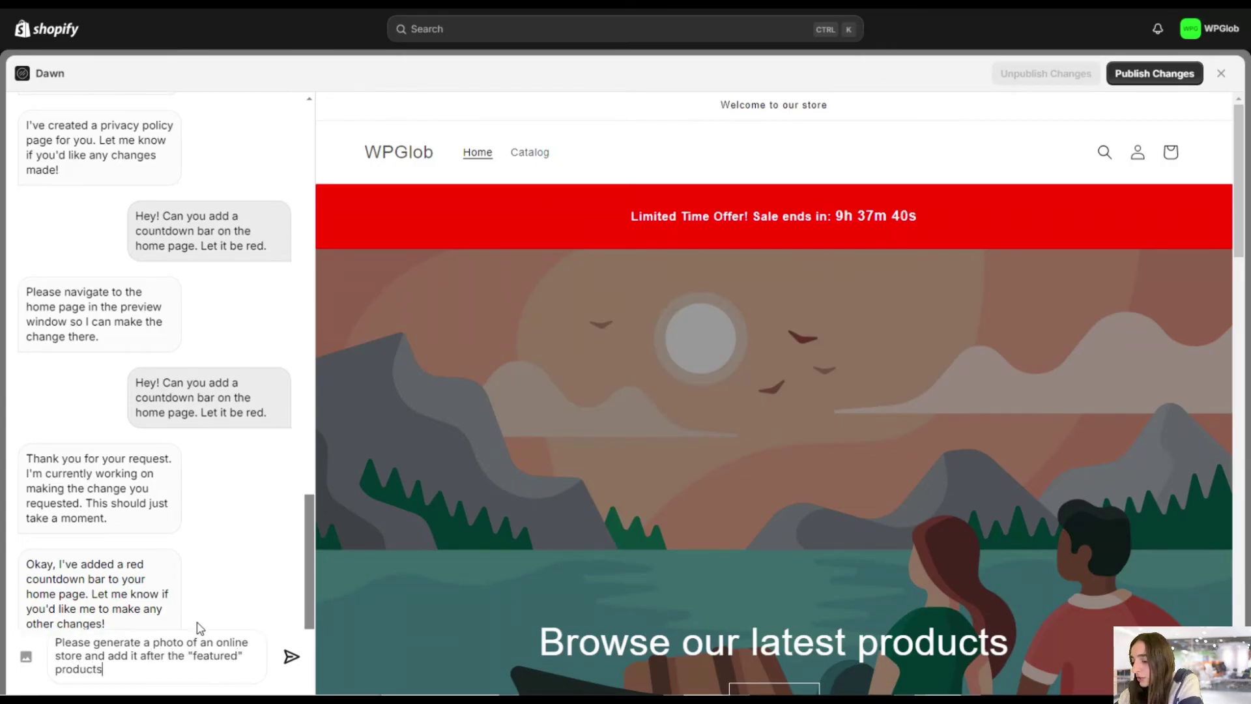
{"action": "type", "text": " section."}
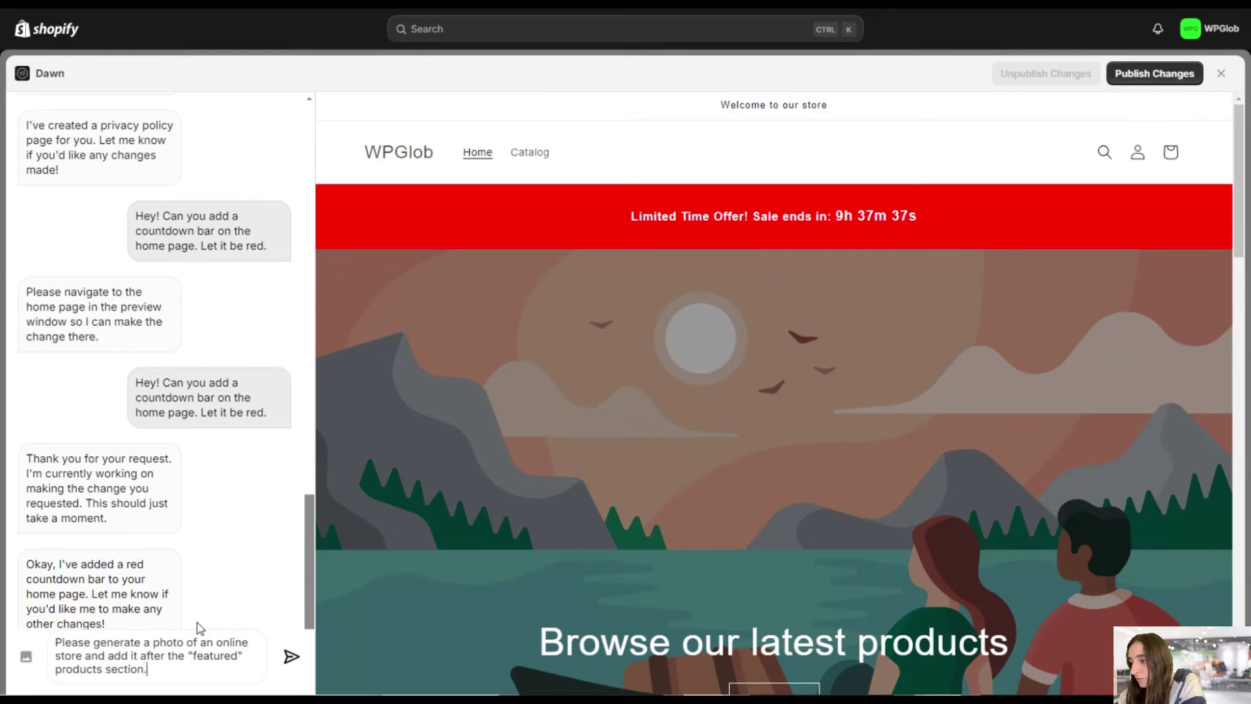
{"action": "key", "text": "Return"}
{"action": "scroll", "coordinate": [347, 470], "scroll_direction": "down", "scroll_amount": 5}
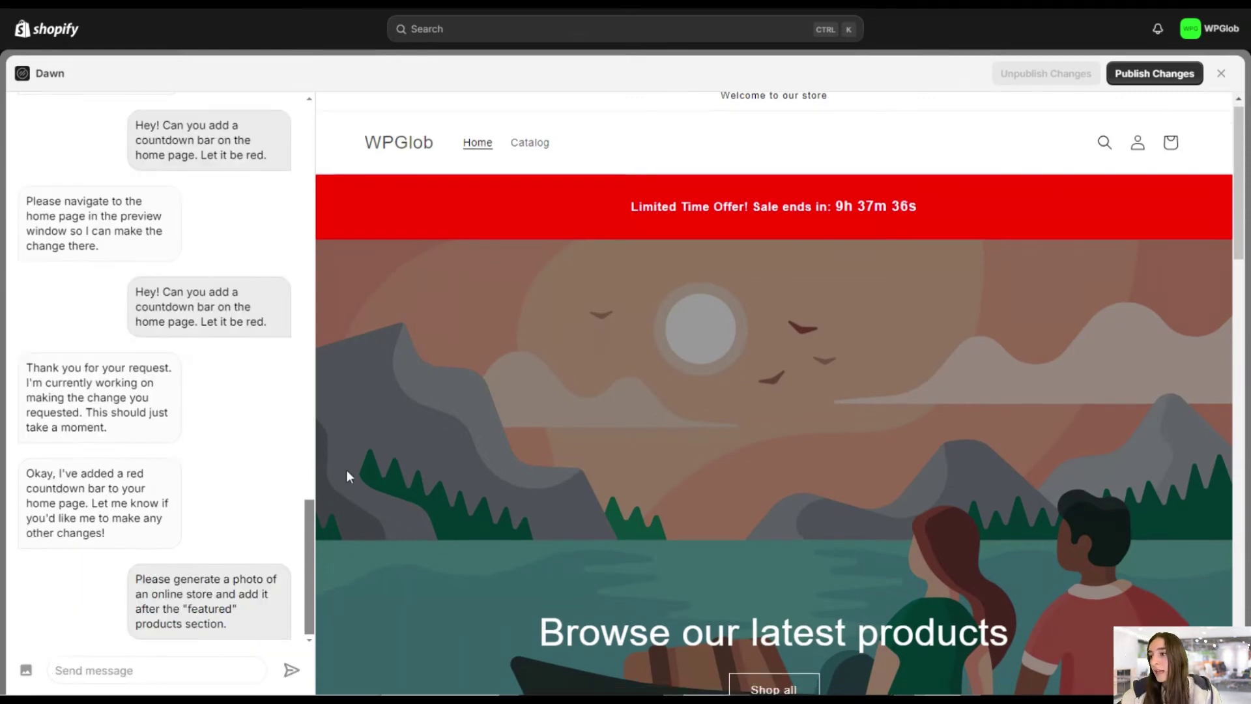
Scroll the store preview while Sitepost adds the generated online-store photo after Featured products.
{"action": "scroll", "coordinate": [450, 481], "scroll_direction": "down", "scroll_amount": 4}
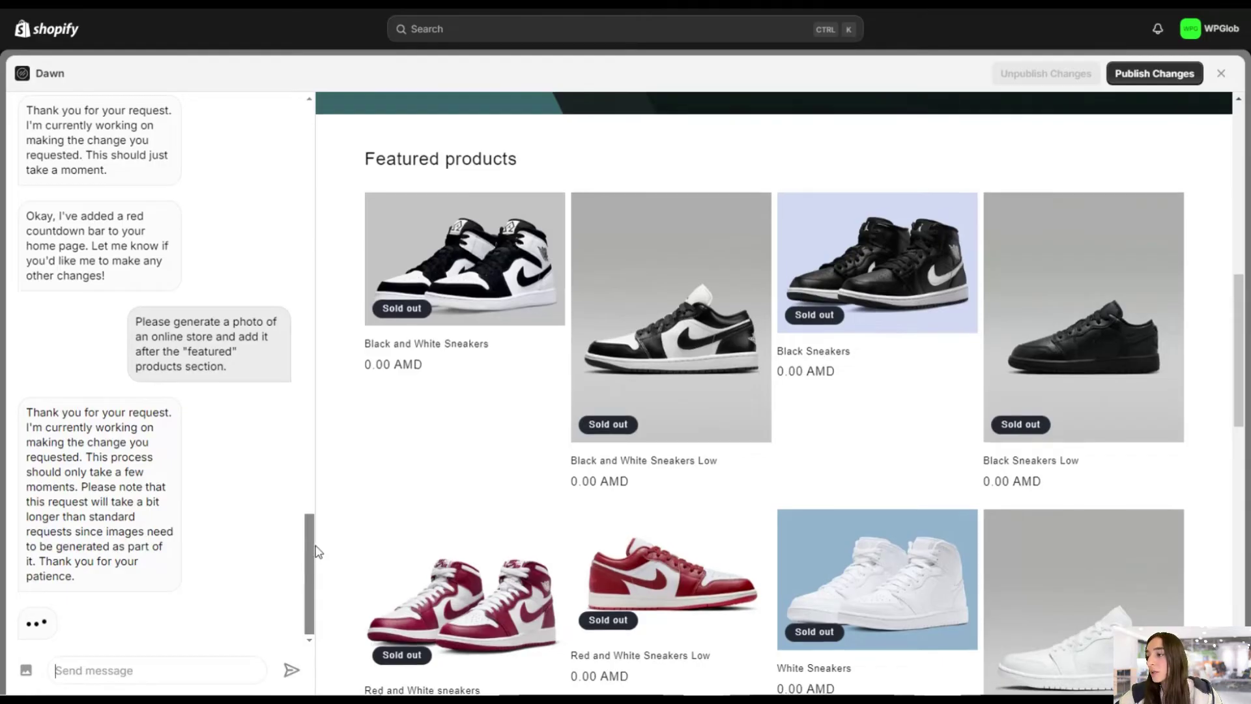
{"action": "scroll", "coordinate": [326, 547], "scroll_direction": "down", "scroll_amount": 2}
{"action": "scroll", "coordinate": [336, 542], "scroll_direction": "up", "scroll_amount": 1}
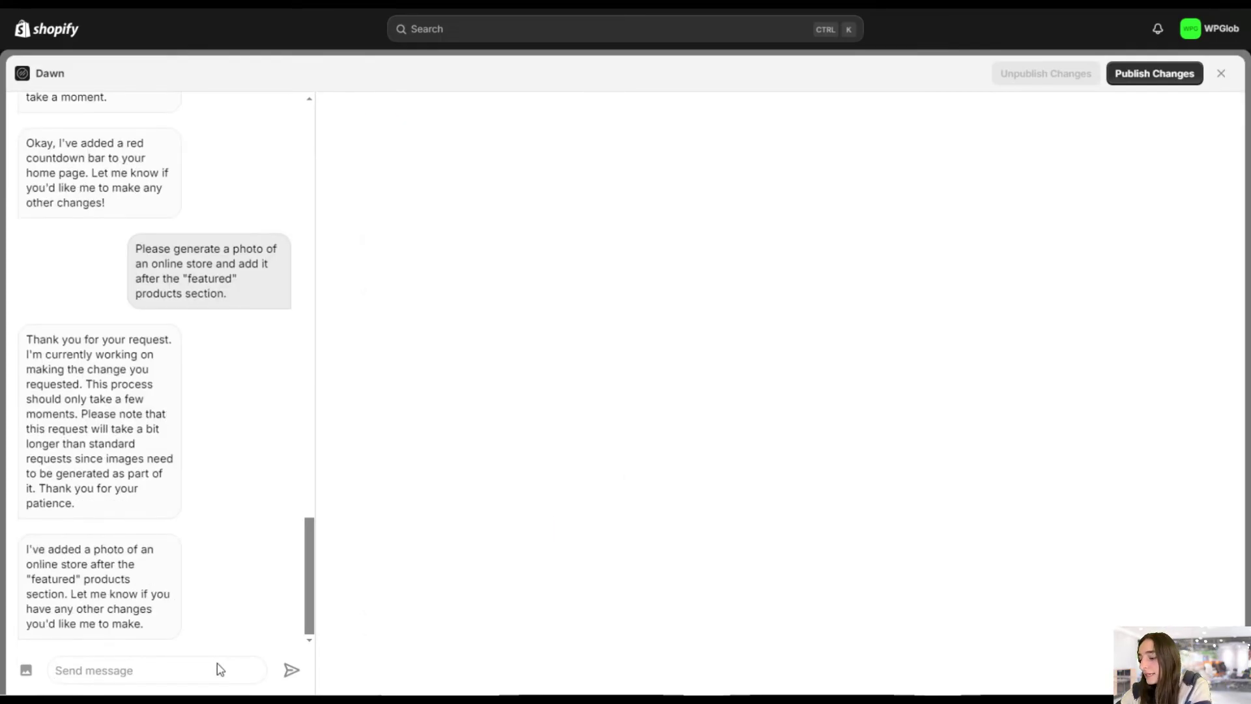
Draft the chat request 'Can you generate a welcome message for your store and out it on top?' without sending it.
{"action": "left_click", "coordinate": [220, 669]}
{"action": "type", "text": "L"}
{"action": "key", "text": "BackSpace"}
{"action": "type", "text": "Can you gene"}
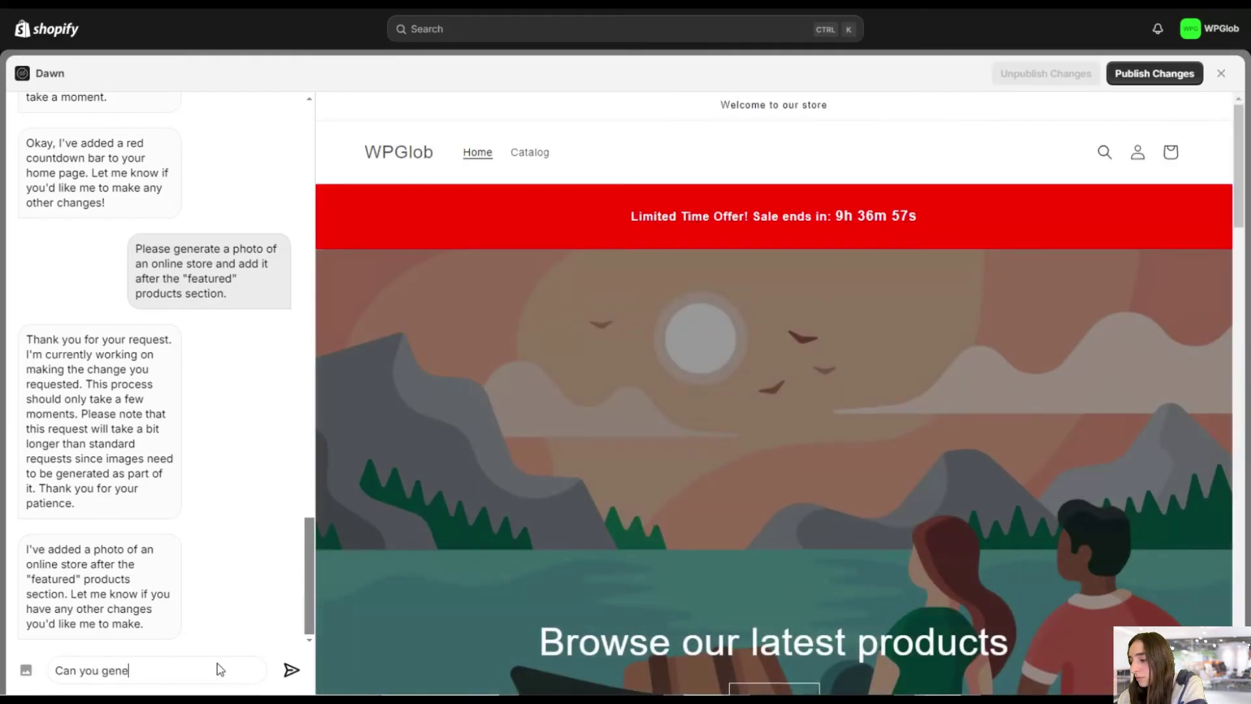
{"action": "type", "text": "rate a wel"}
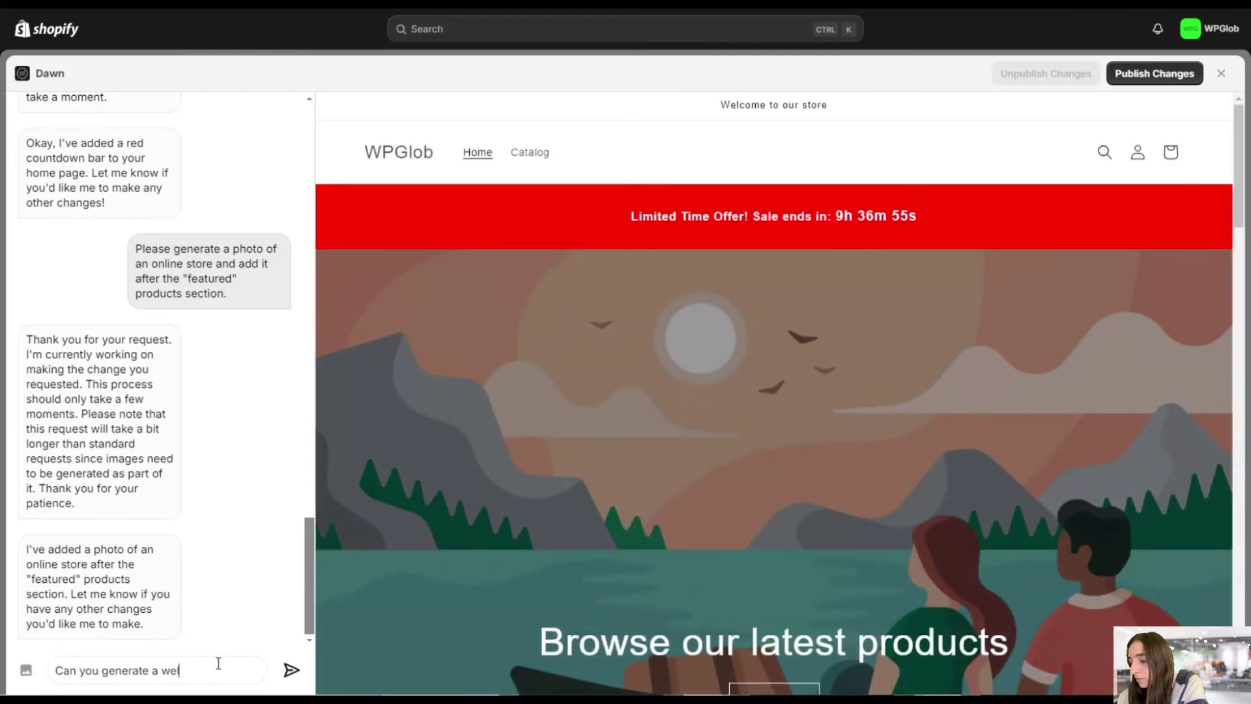
{"action": "type", "text": "come message for your store and"}
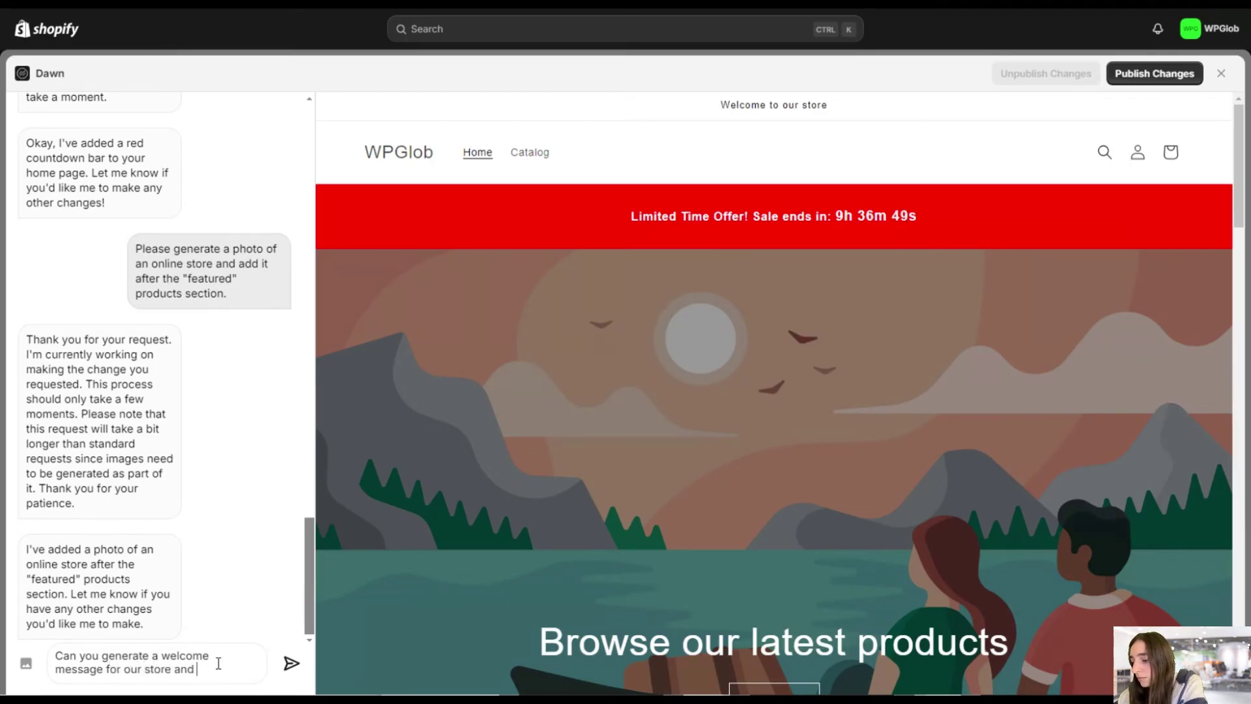
{"action": "type", "text": " o"}
{"action": "type", "text": "ut it on top"}
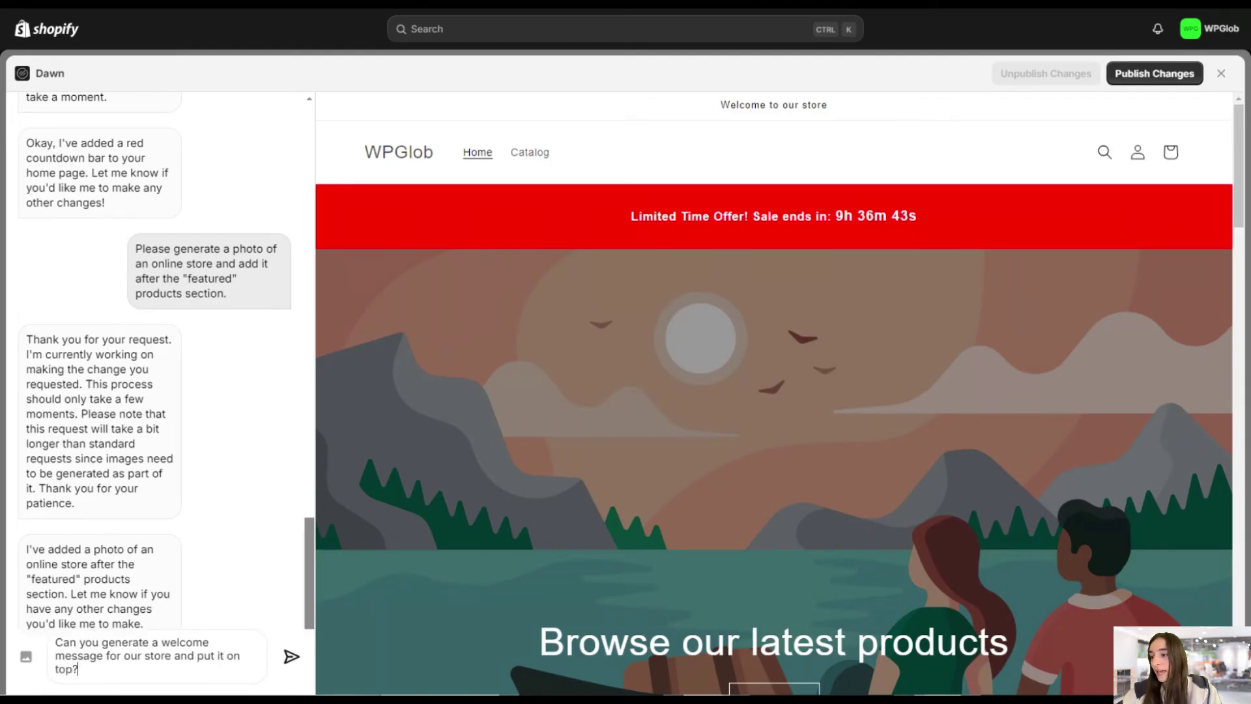
{"action": "type", "text": "?"}
Scroll through the preview to inspect the Our Online Store section's laptop photo, then return to the chat draft.
{"action": "scroll", "coordinate": [514, 404], "scroll_direction": "down", "scroll_amount": 13}
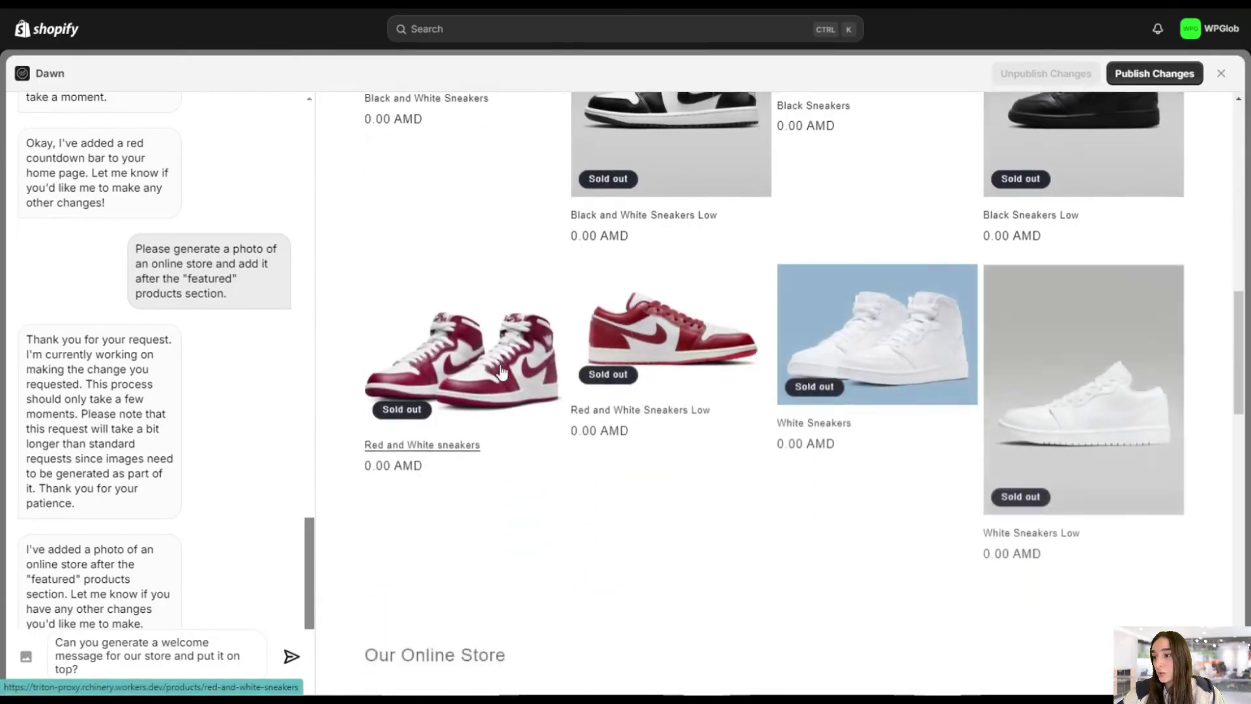
{"action": "scroll", "coordinate": [508, 365], "scroll_direction": "down", "scroll_amount": 10}
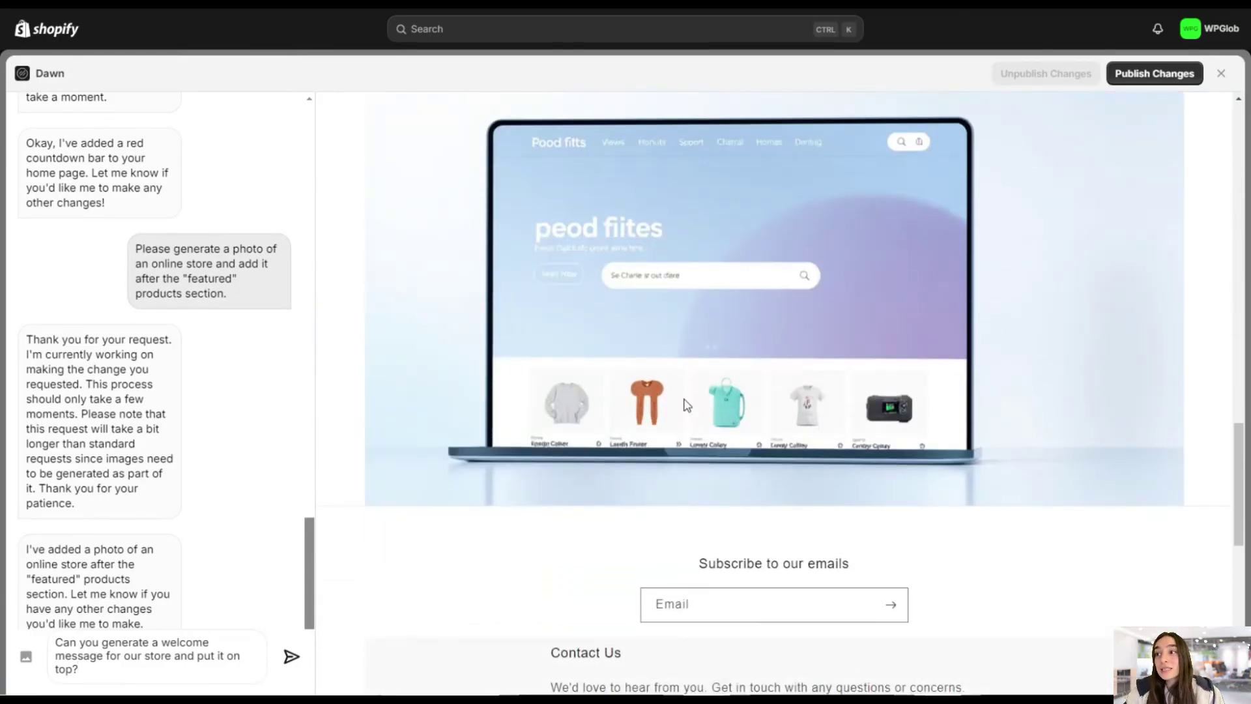
{"action": "scroll", "coordinate": [706, 355], "scroll_direction": "down", "scroll_amount": 3}
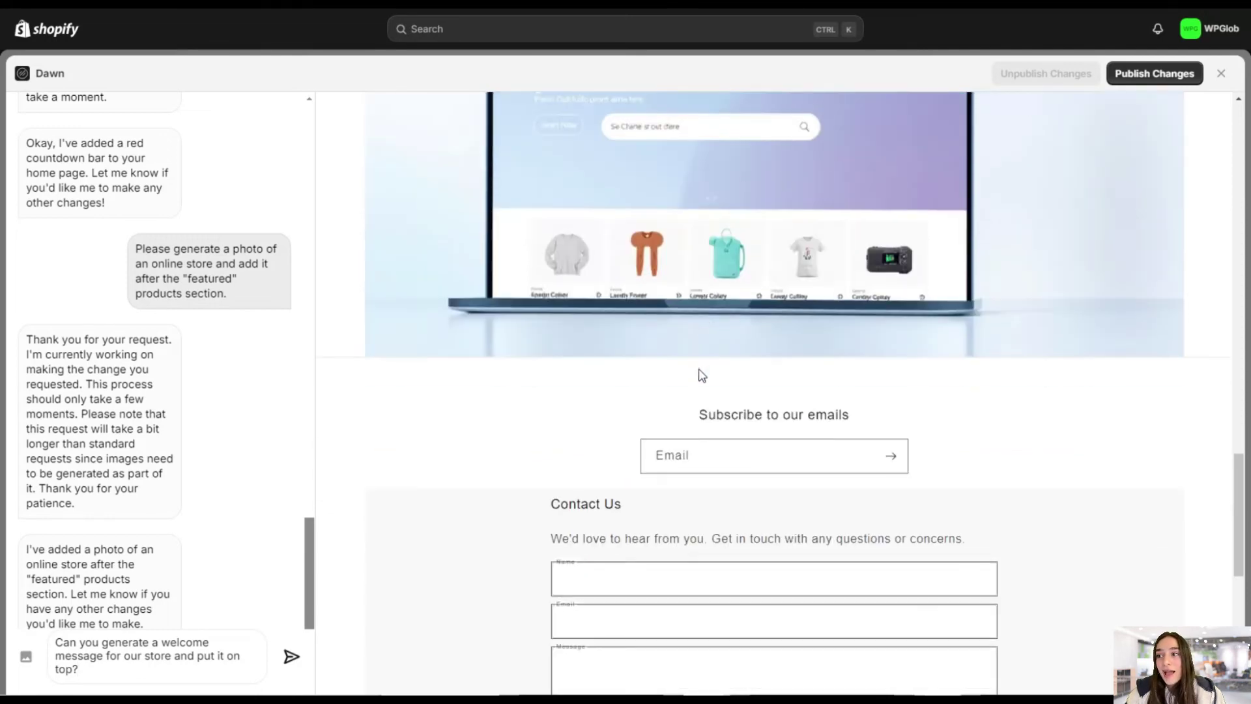
{"action": "scroll", "coordinate": [698, 371], "scroll_direction": "up", "scroll_amount": 3}
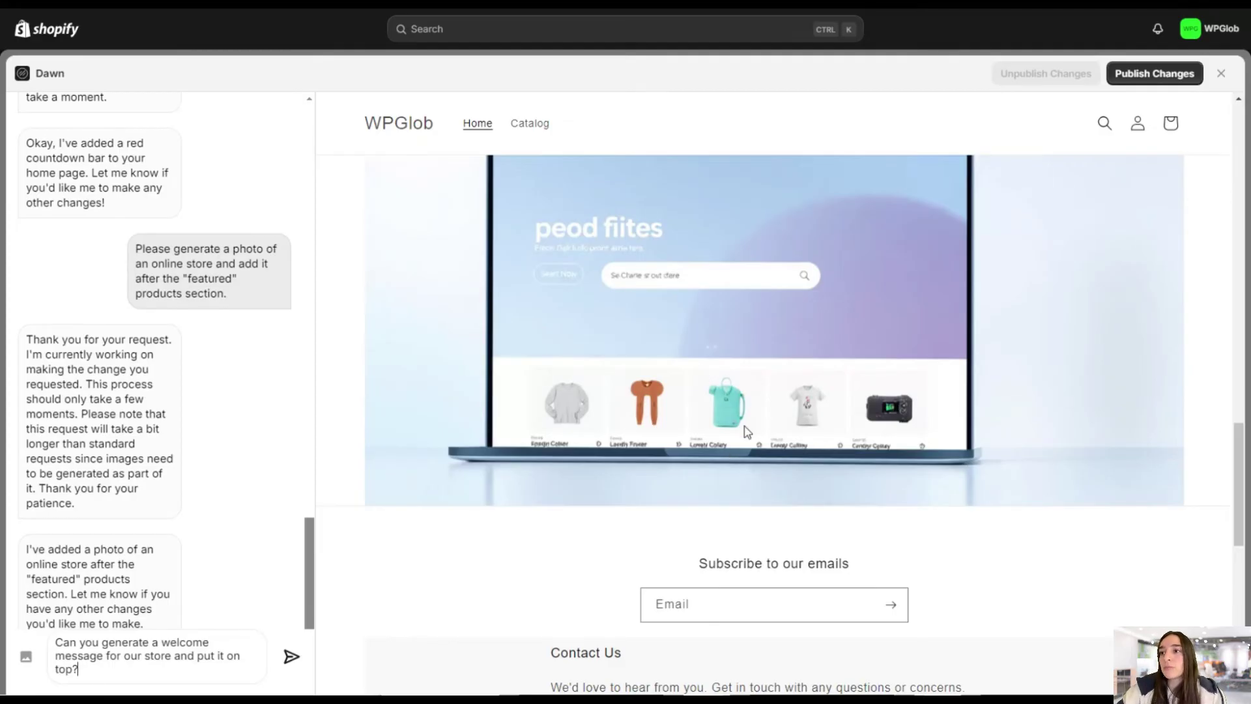
{"action": "scroll", "coordinate": [743, 423], "scroll_direction": "up", "scroll_amount": 1}
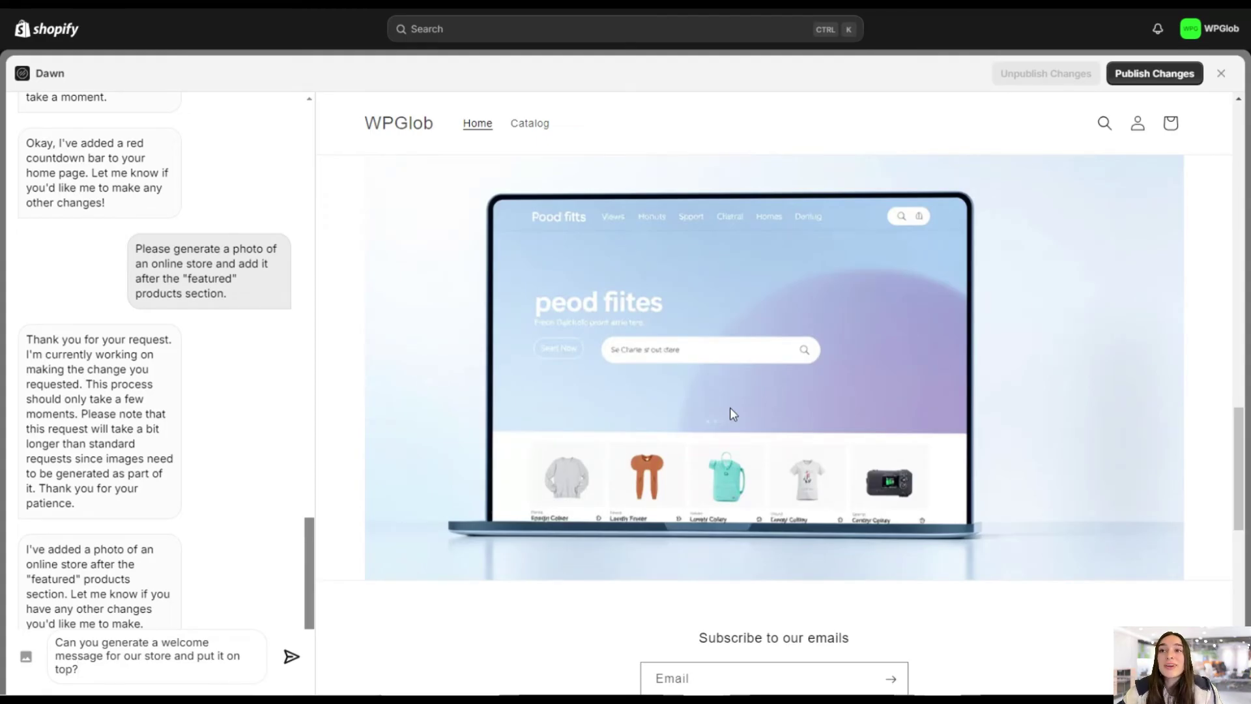
{"action": "scroll", "coordinate": [752, 316], "scroll_direction": "up", "scroll_amount": 2}
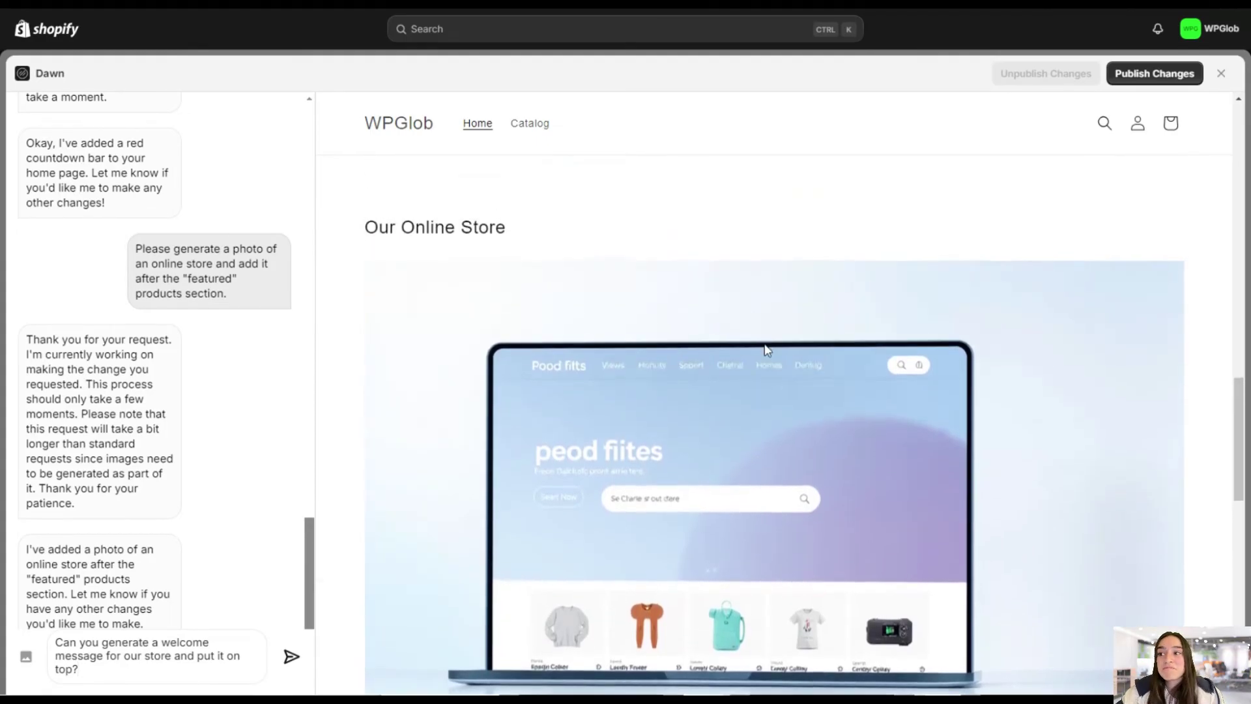
{"action": "scroll", "coordinate": [766, 351], "scroll_direction": "down", "scroll_amount": 3}
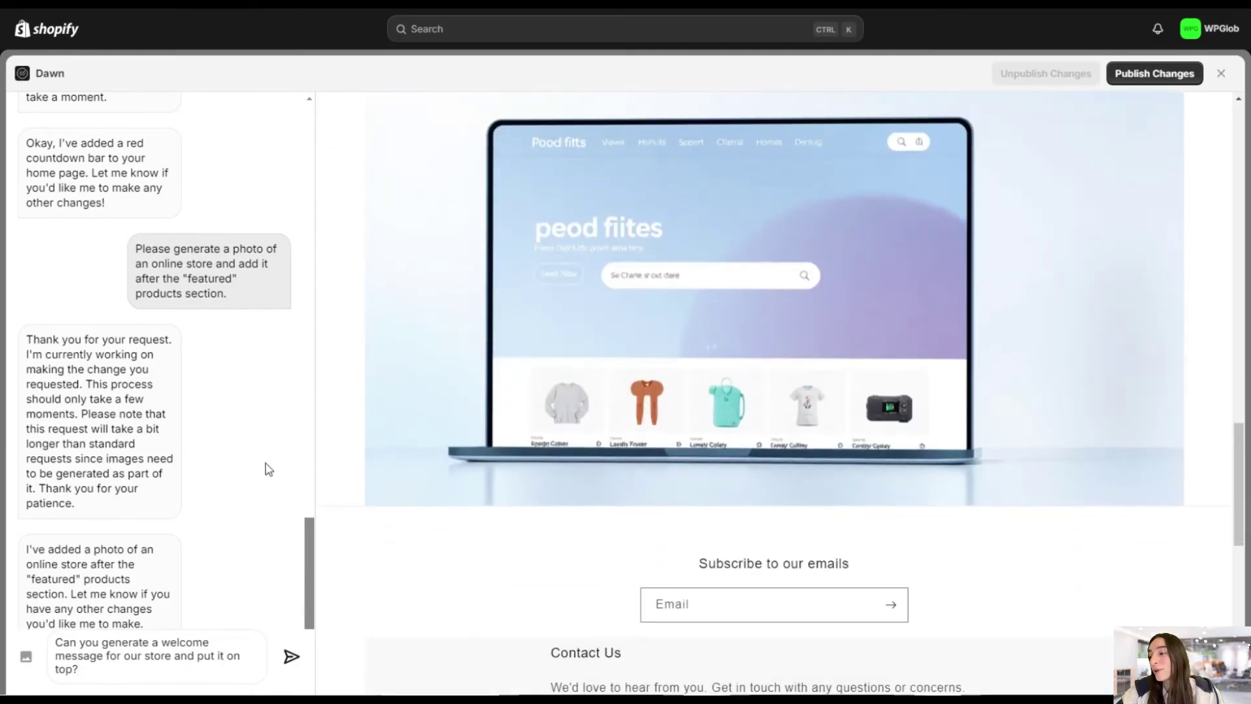
{"action": "left_click", "coordinate": [157, 679]}
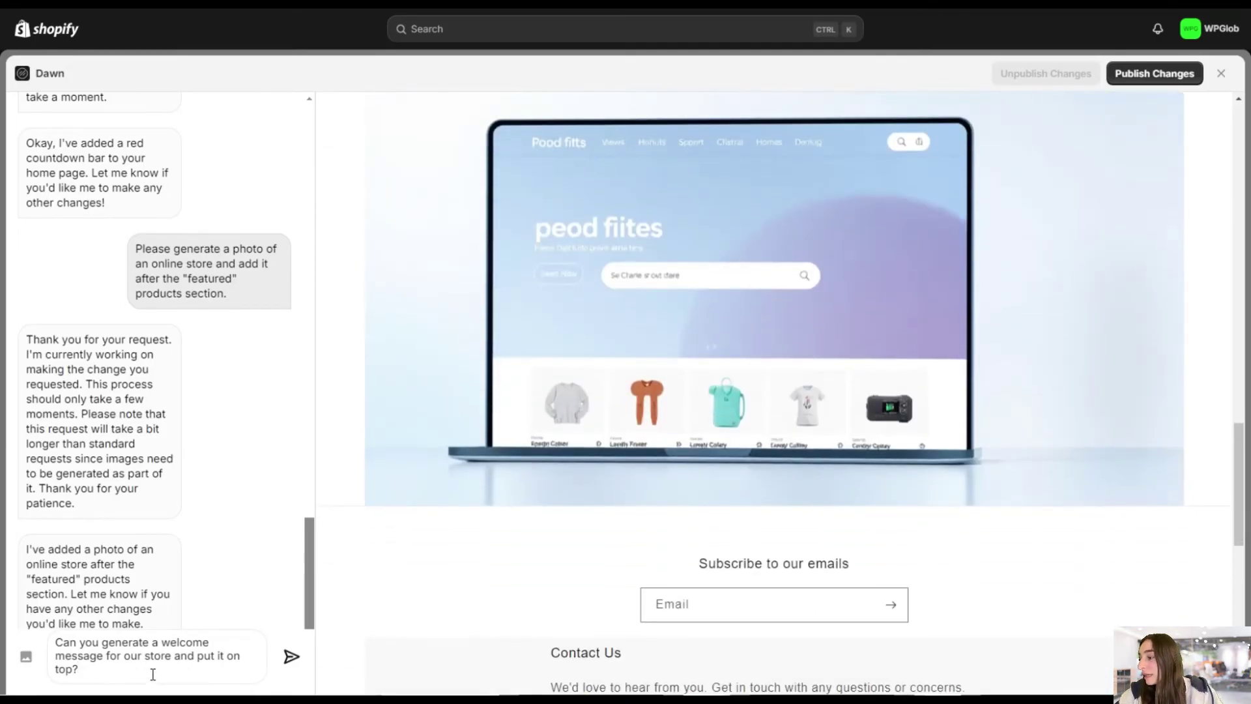
Send the welcome-message request so a 'Welcome to Our Store!' bar appears atop the home page.
{"action": "left_click", "coordinate": [153, 673]}
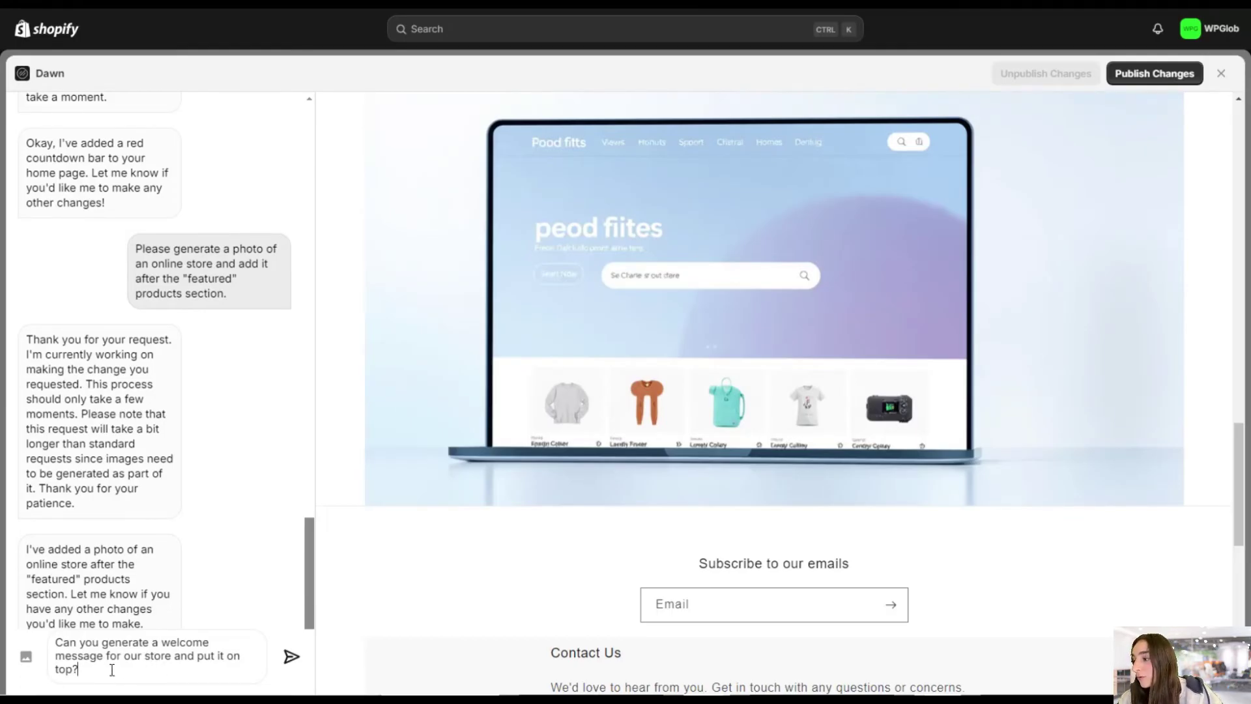
{"action": "key", "text": "Return"}
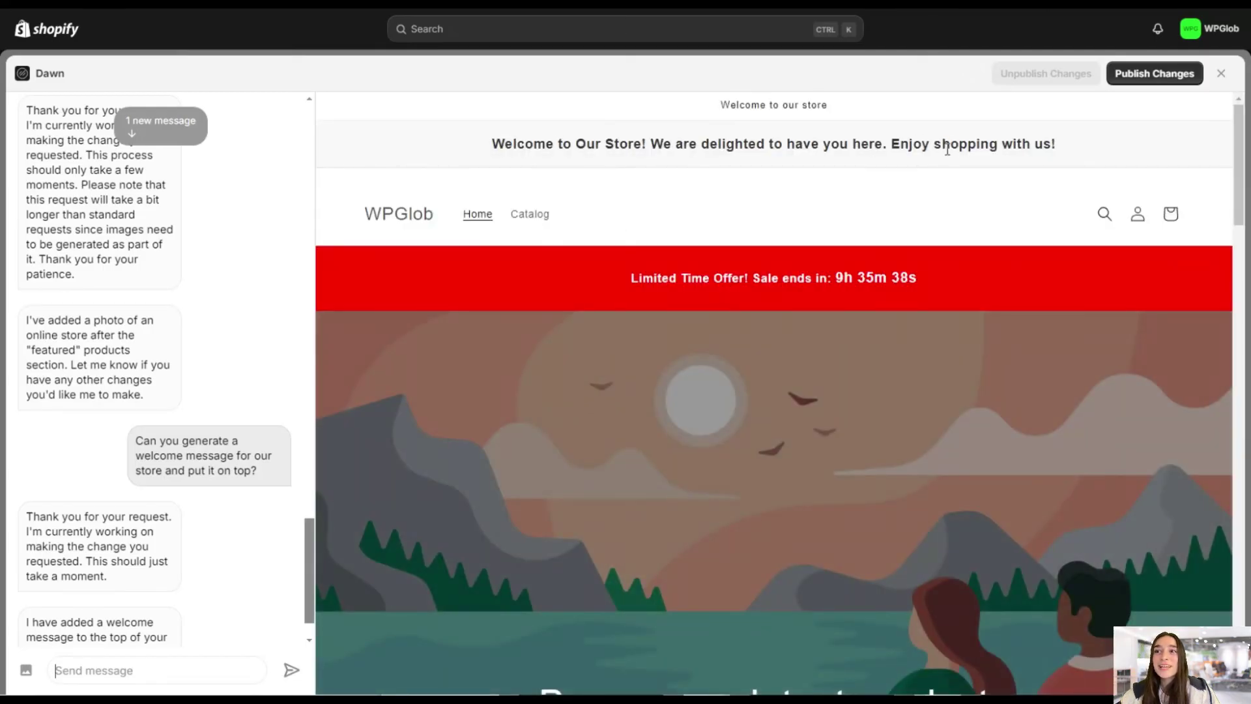
{"action": "scroll", "coordinate": [694, 349], "scroll_direction": "down", "scroll_amount": 8}
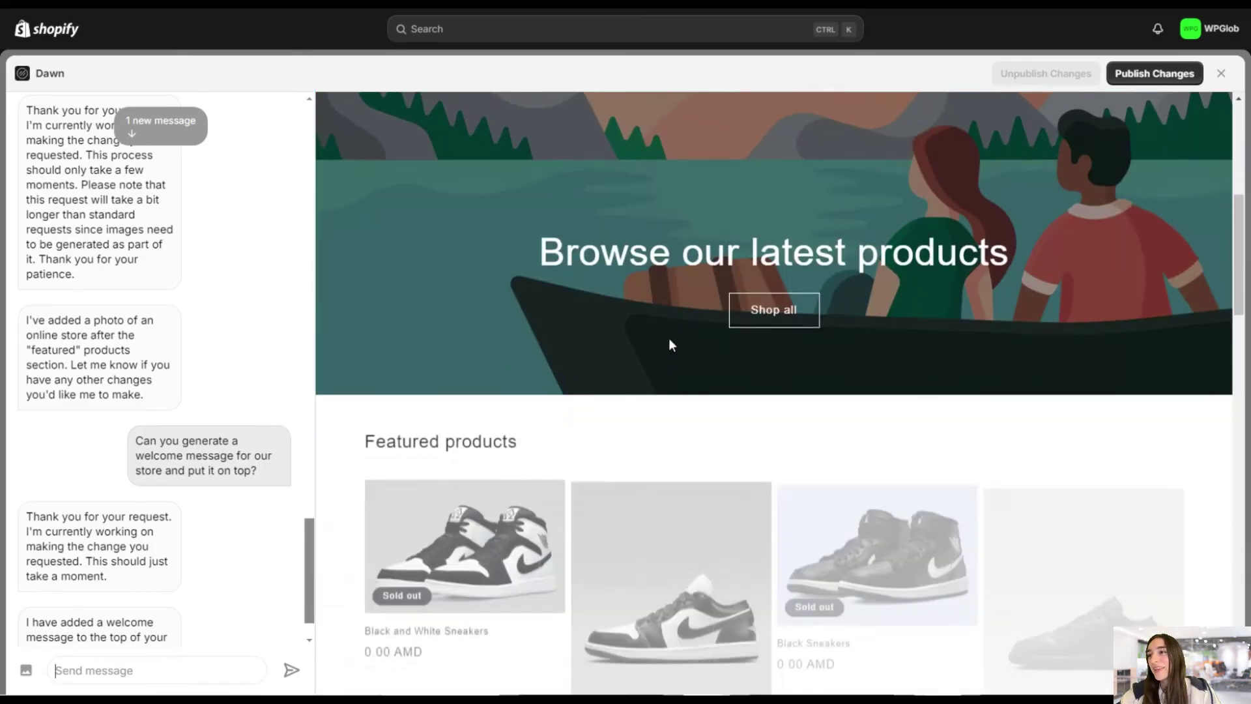
{"action": "scroll", "coordinate": [670, 343], "scroll_direction": "down", "scroll_amount": 10}
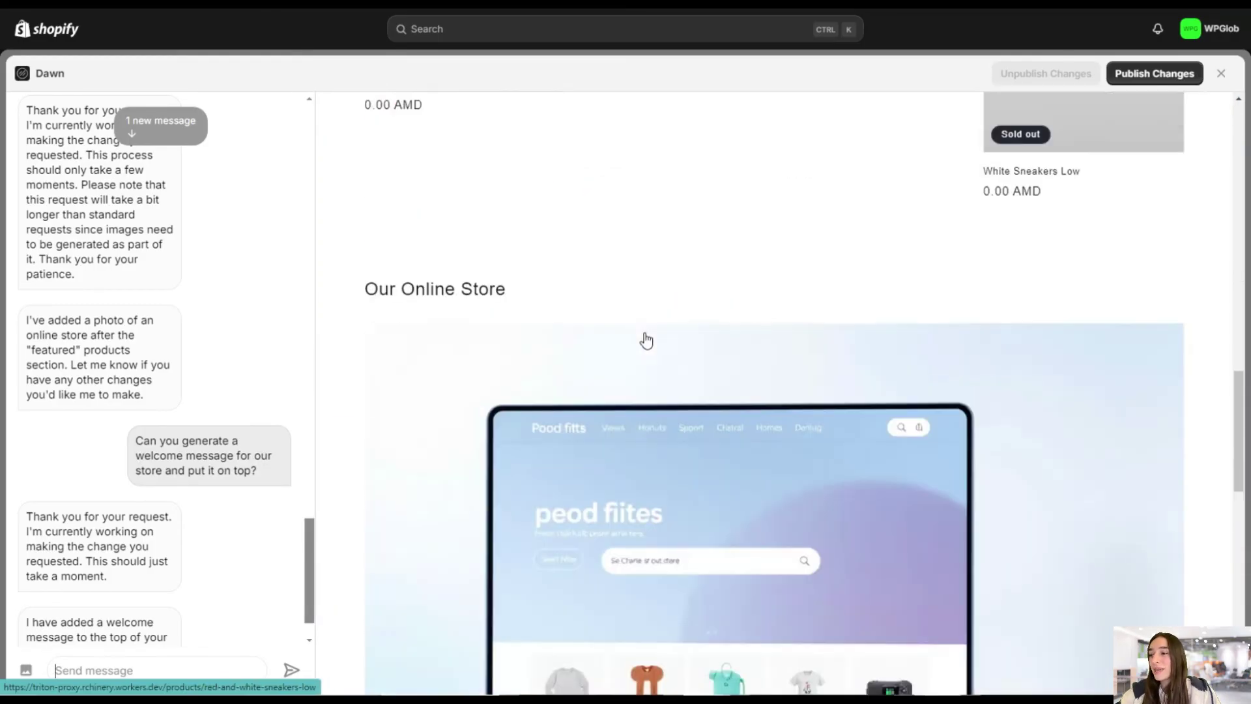
{"action": "scroll", "coordinate": [646, 340], "scroll_direction": "down", "scroll_amount": 8}
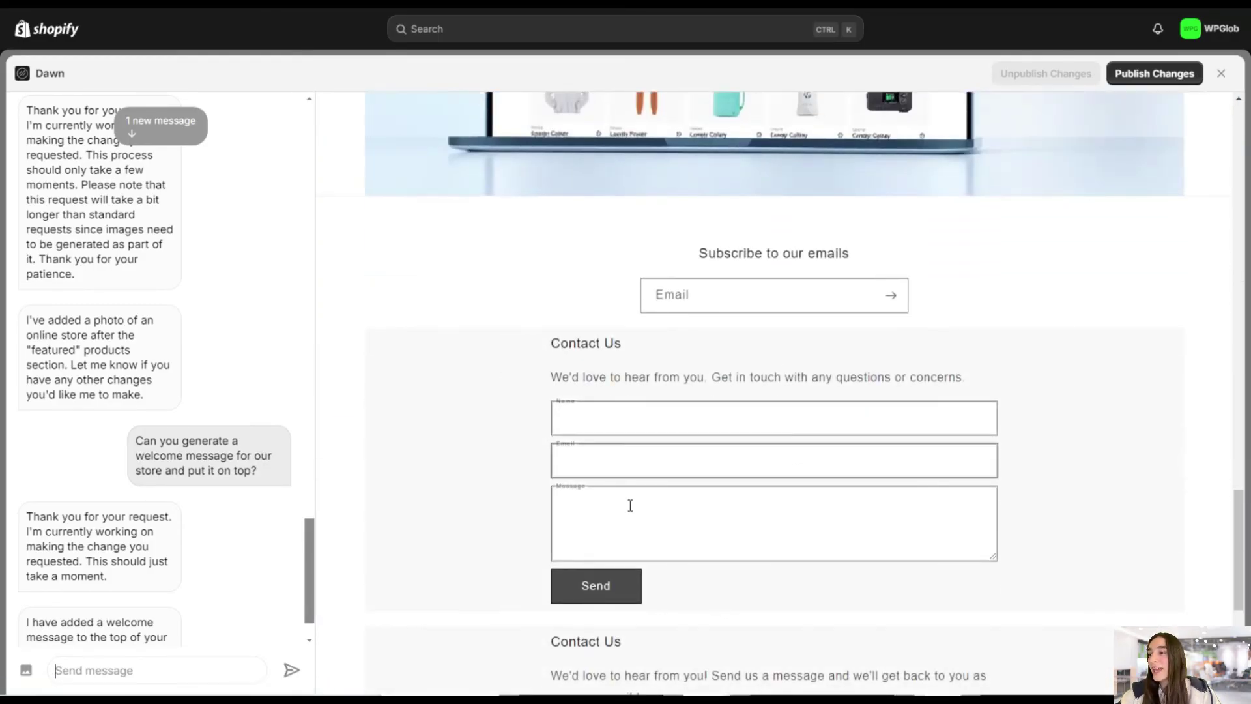
{"action": "scroll", "coordinate": [599, 459], "scroll_direction": "up", "scroll_amount": 10}
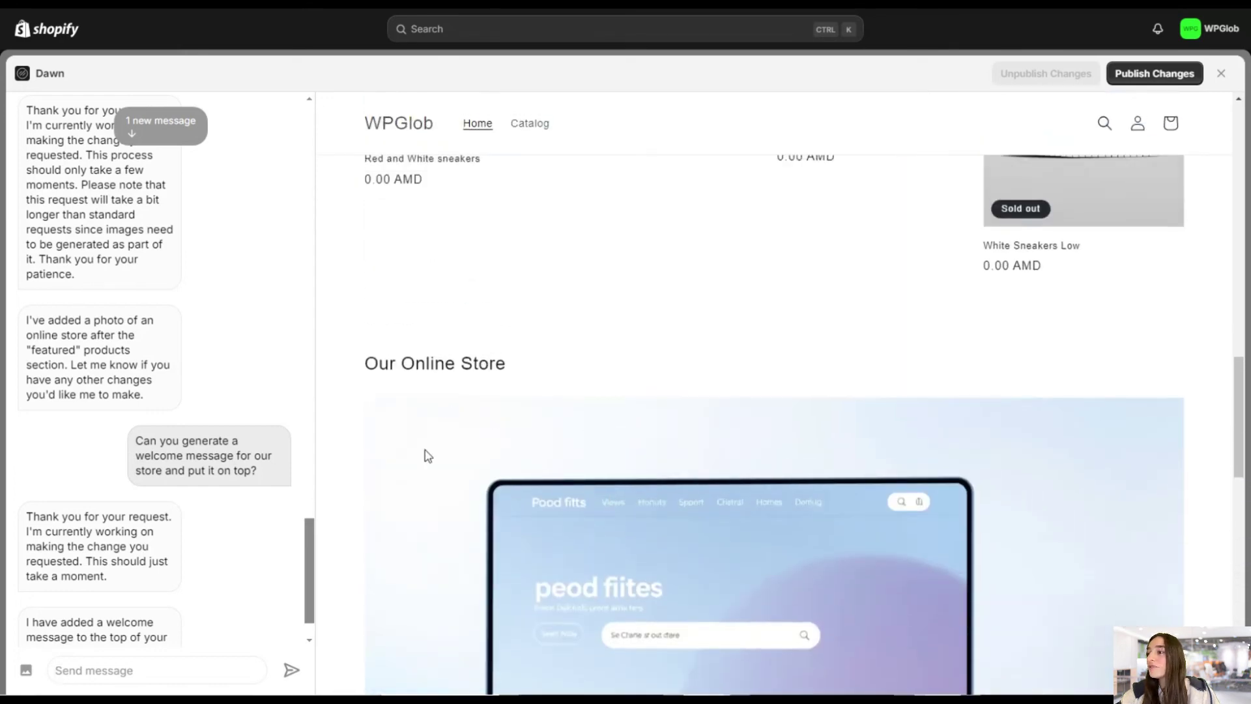
{"action": "scroll", "coordinate": [509, 476], "scroll_direction": "down", "scroll_amount": 3}
{"action": "scroll", "coordinate": [582, 492], "scroll_direction": "up", "scroll_amount": 6}
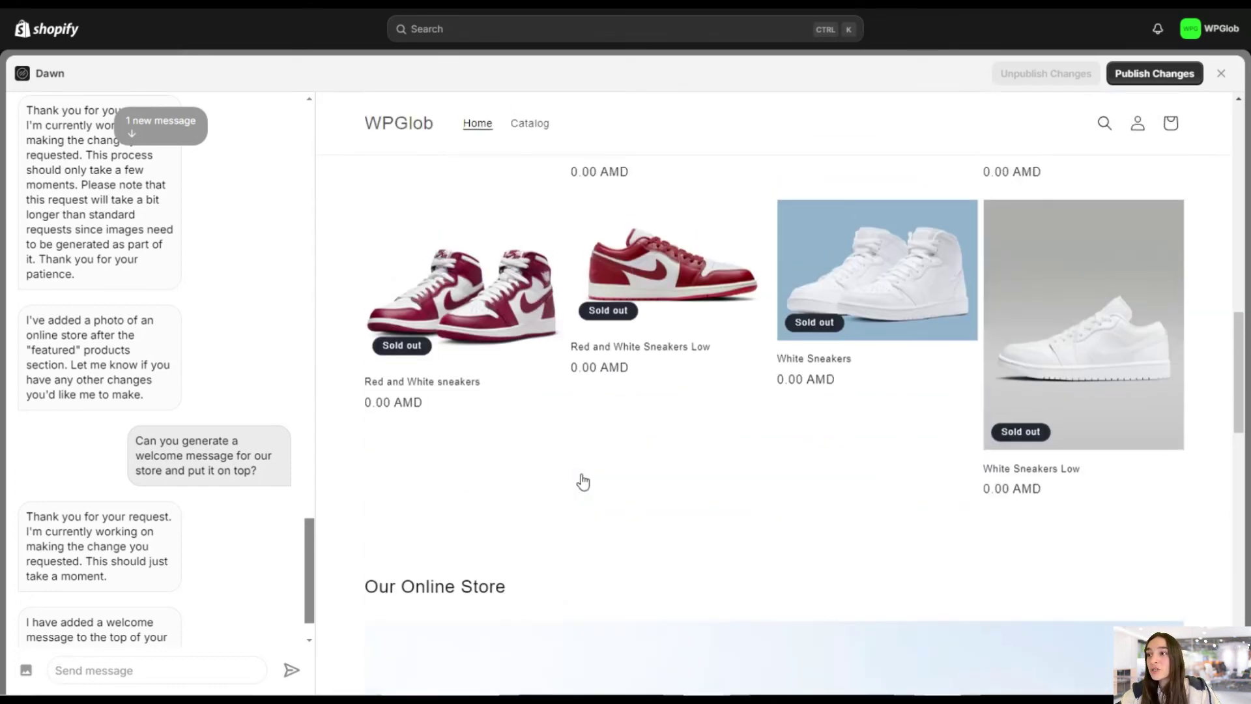
{"action": "scroll", "coordinate": [583, 482], "scroll_direction": "up", "scroll_amount": 10}
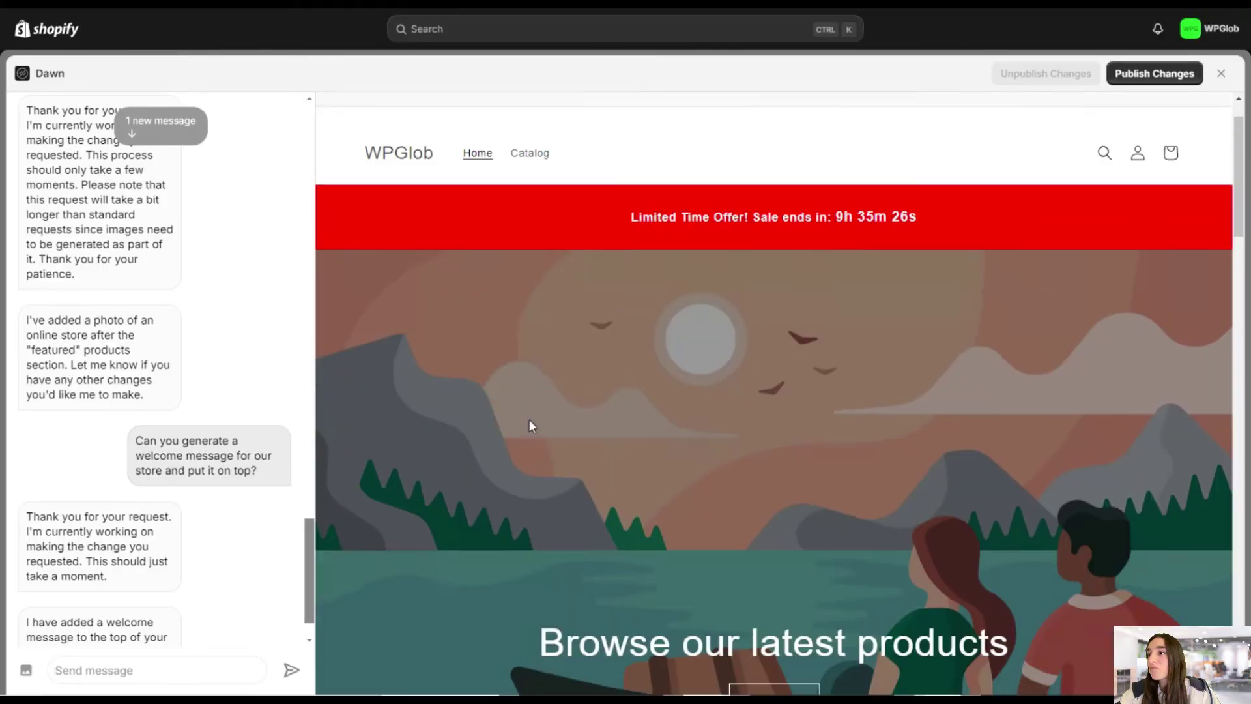
{"action": "scroll", "coordinate": [529, 425], "scroll_direction": "up", "scroll_amount": 2}
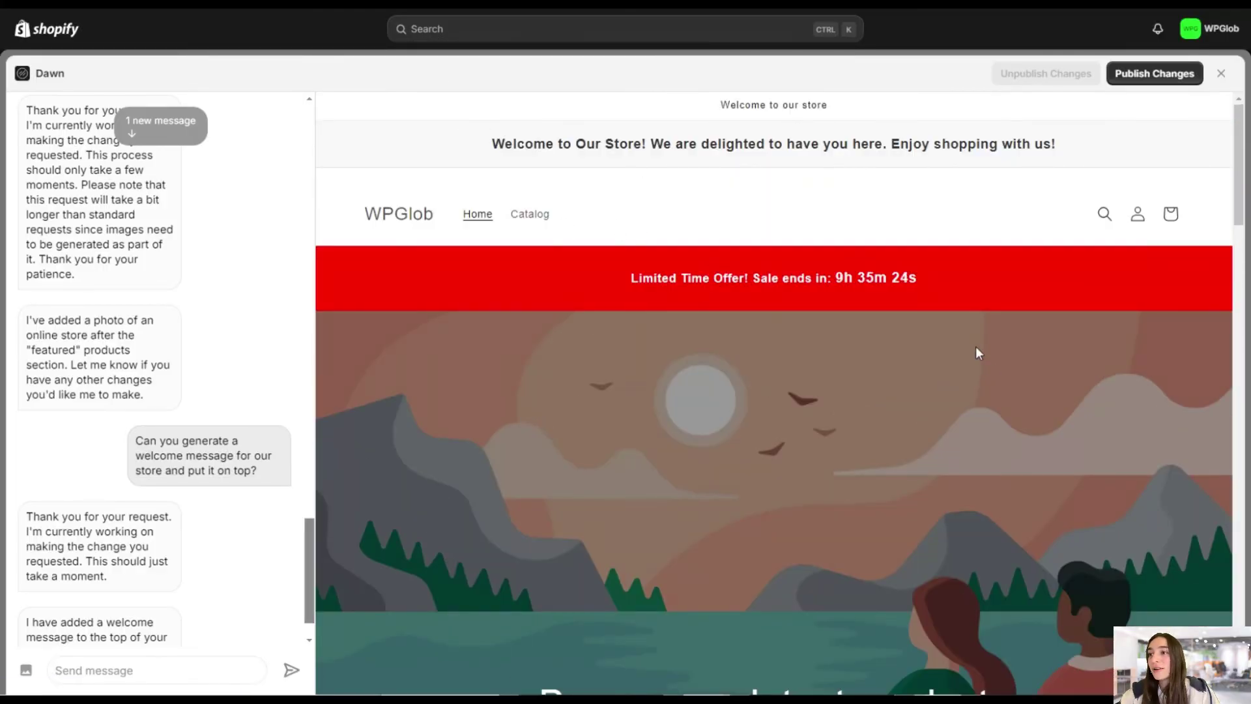